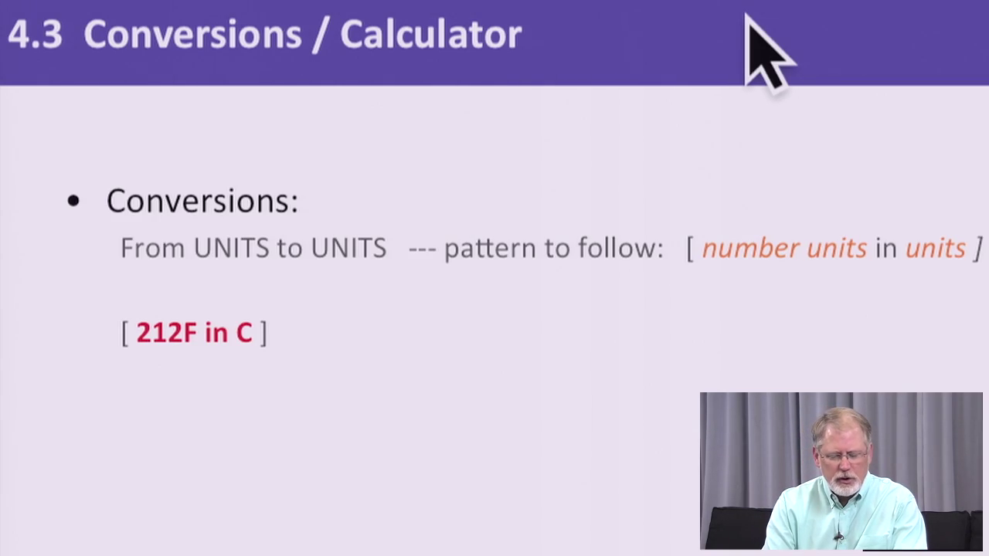
Search Google for the conversion "400 yards in miles".
key(Right)
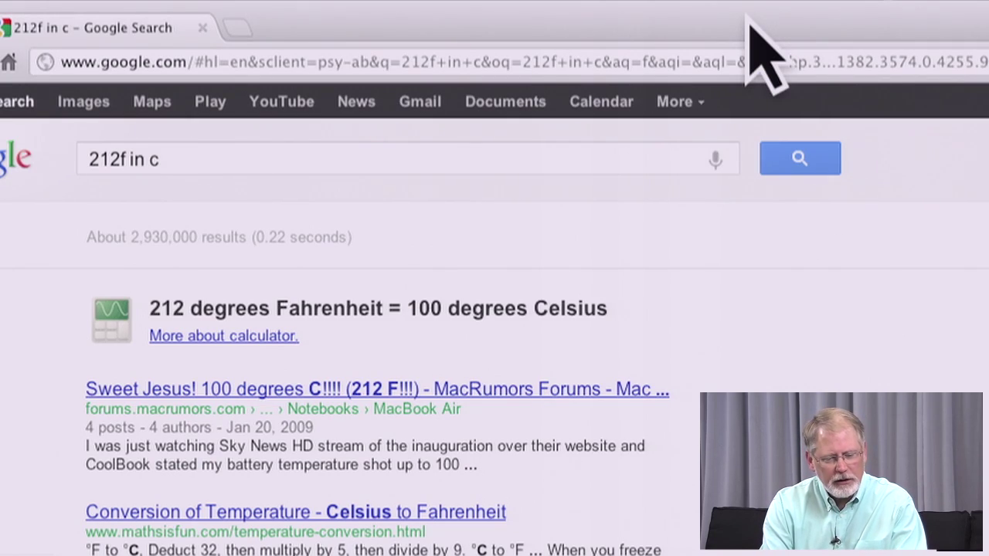
click(159, 159)
key(super+a)
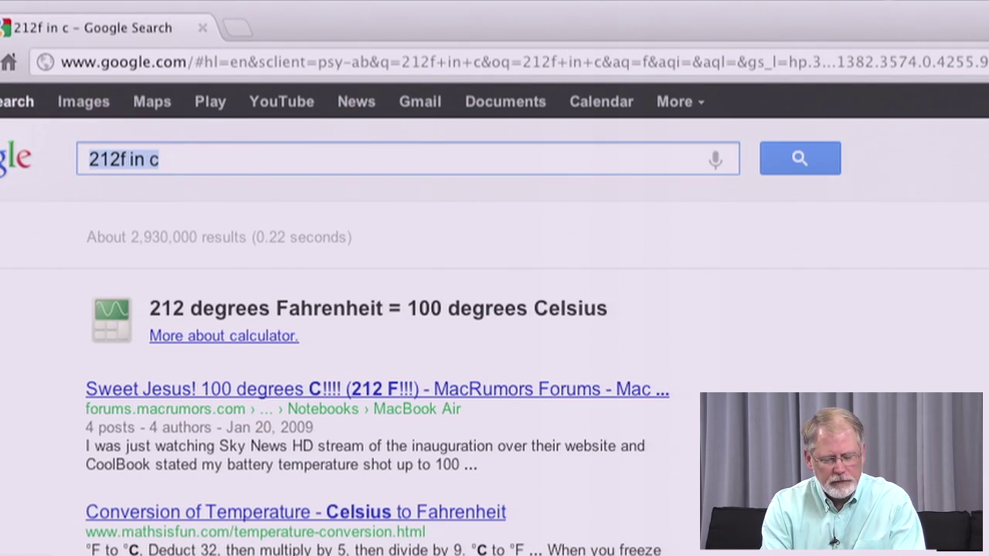
text(400 yards in mil)
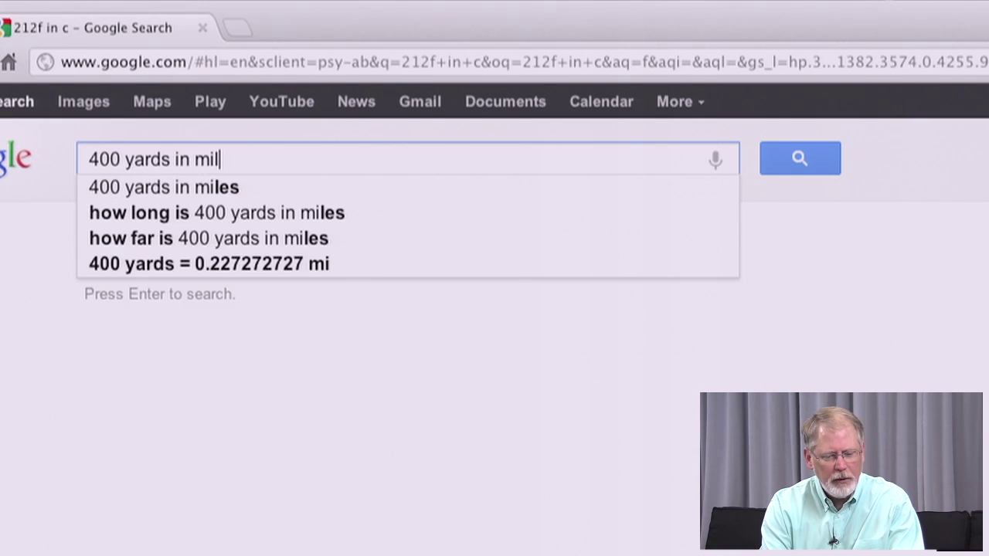
text(es)
key(Return)
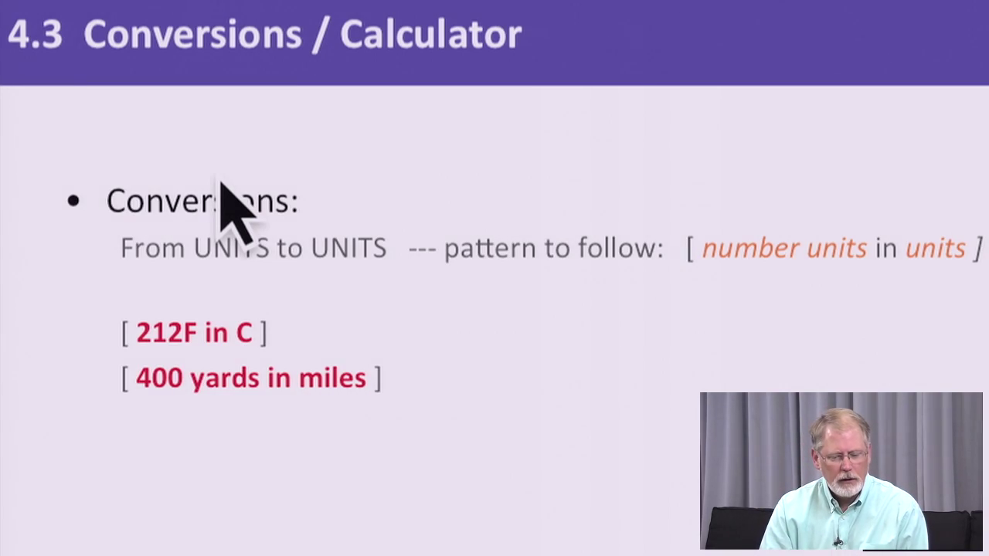
Replace the query with "32c in f" and run the temperature conversion search.
click(220, 181)
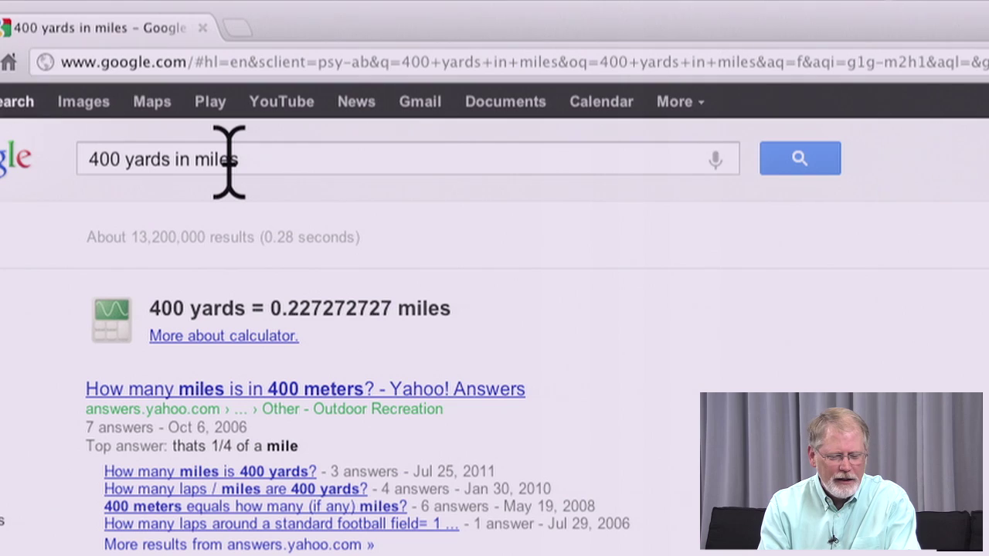
click(229, 159)
key(super+a)
text(32c in f)
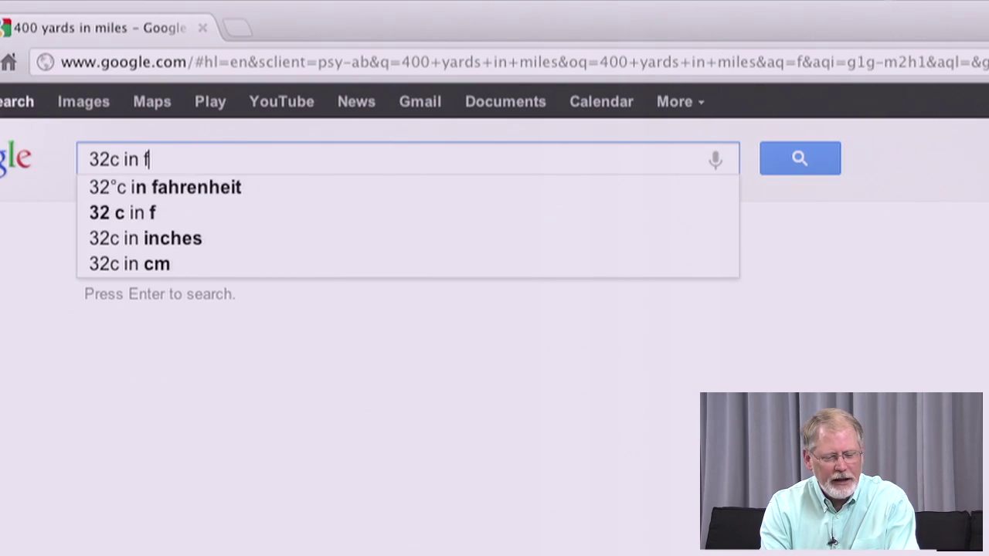
key(Return)
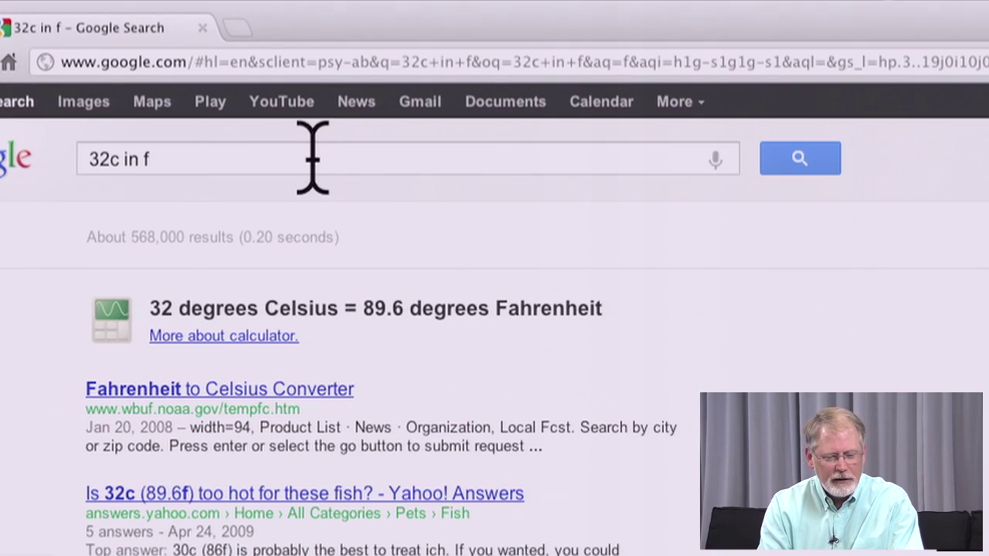
Search for the volume conversion "23 bushels in quarts" in place of the current query.
click(309, 154)
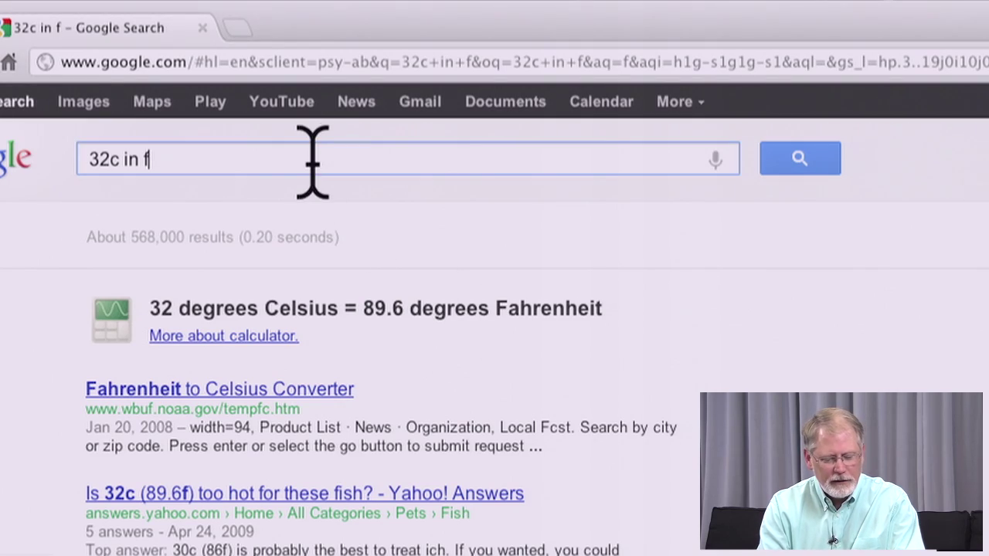
key(super+a)
text(23 bushe)
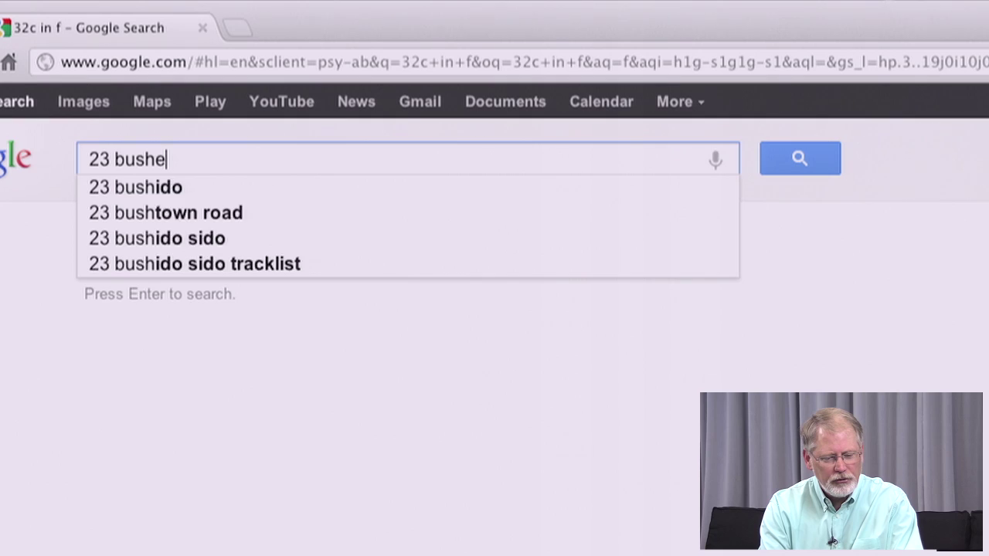
text(ls in quarts)
key(Return)
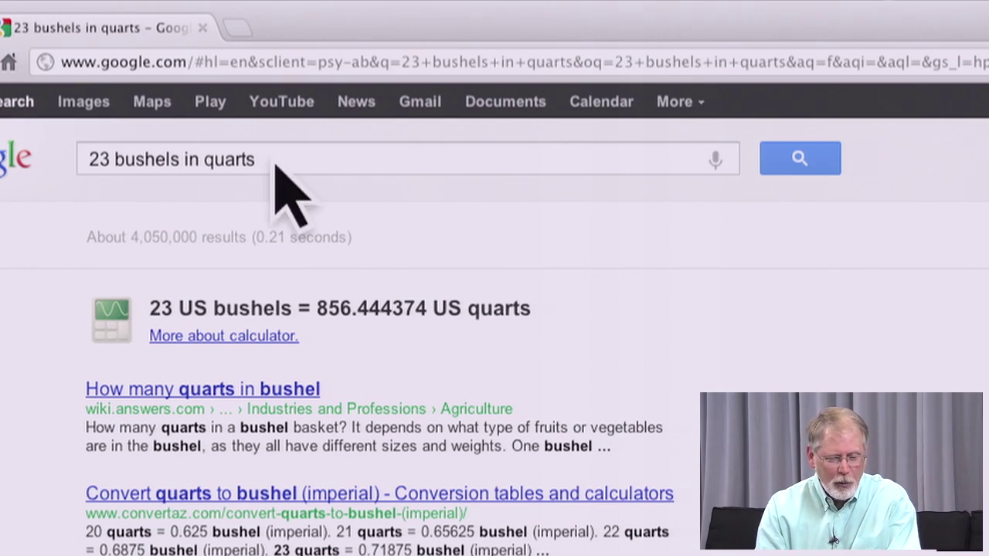
Run a search for the single-unit conversion "1 bushel in quarts".
triple_click(236, 159)
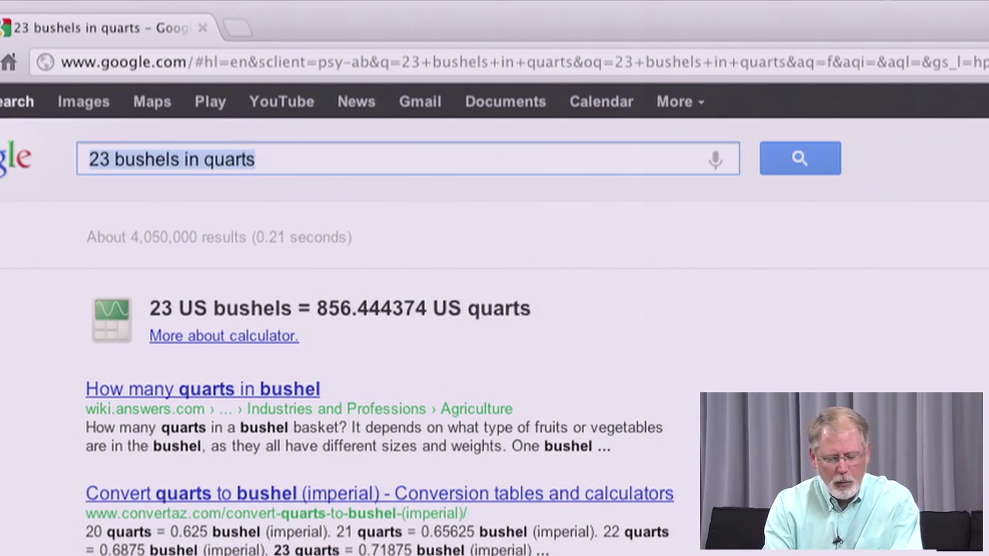
text(1 bushel in quarts)
key(Return)
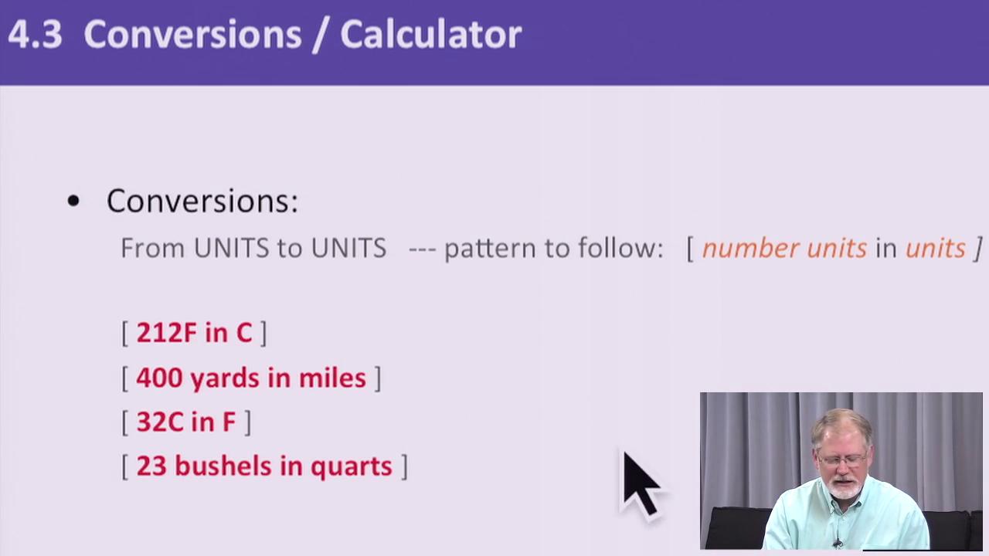
Replace the query with "1 inch in angstrom" and run the length conversion search.
click(624, 452)
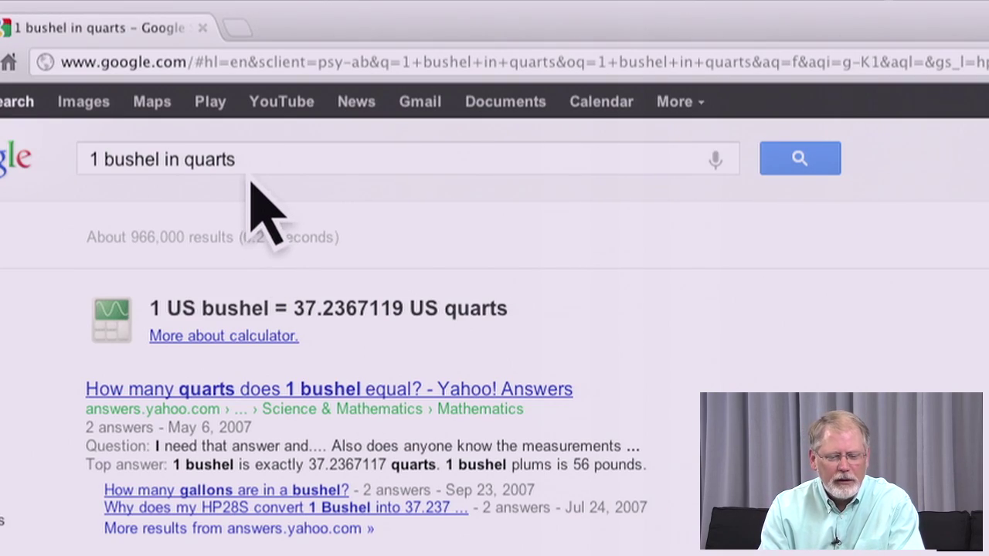
click(247, 159)
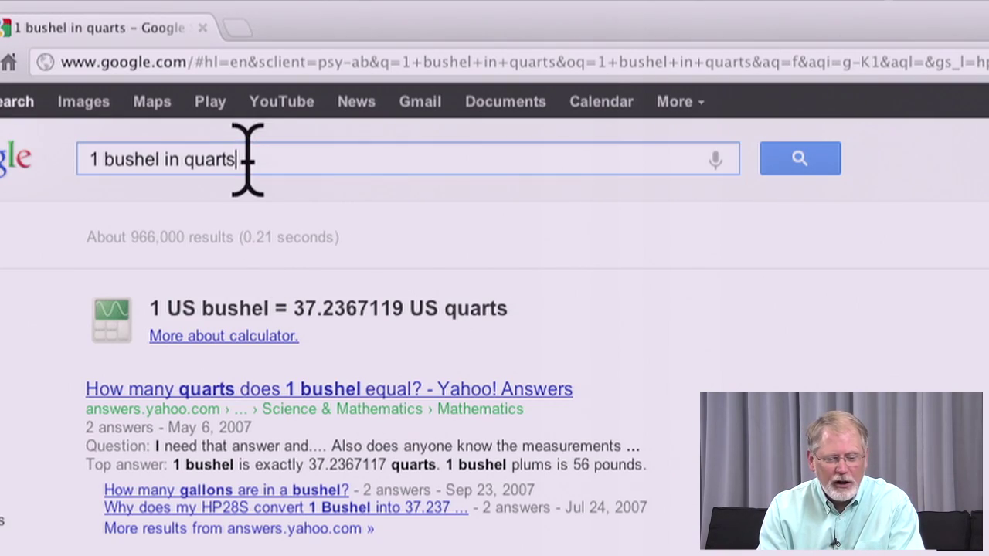
key(super+a)
text(1 inc)
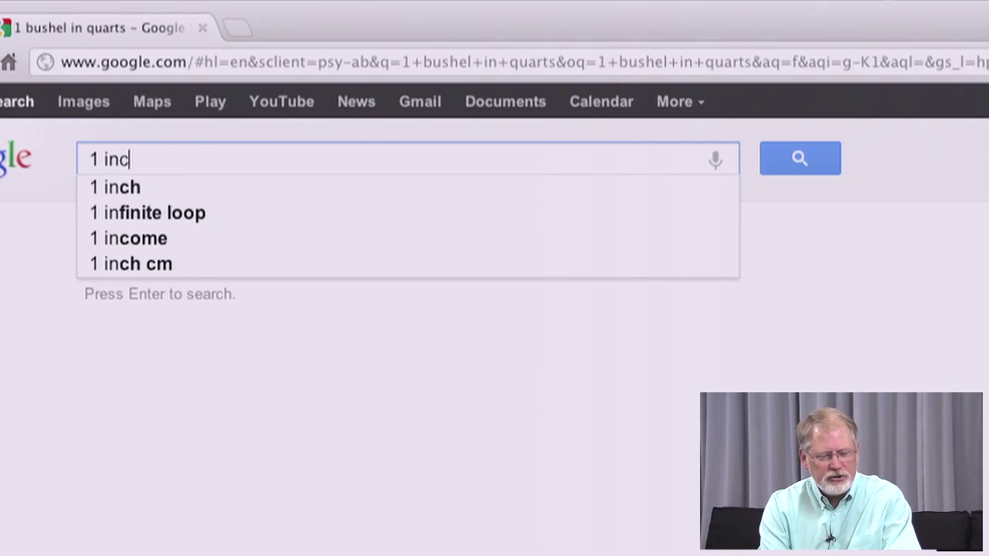
text(h in angstrom)
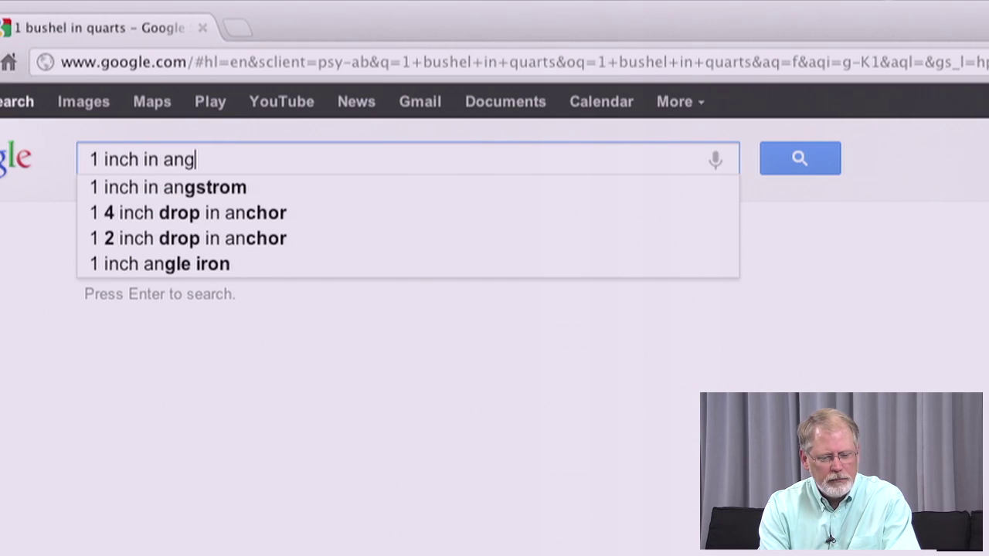
key(Return)
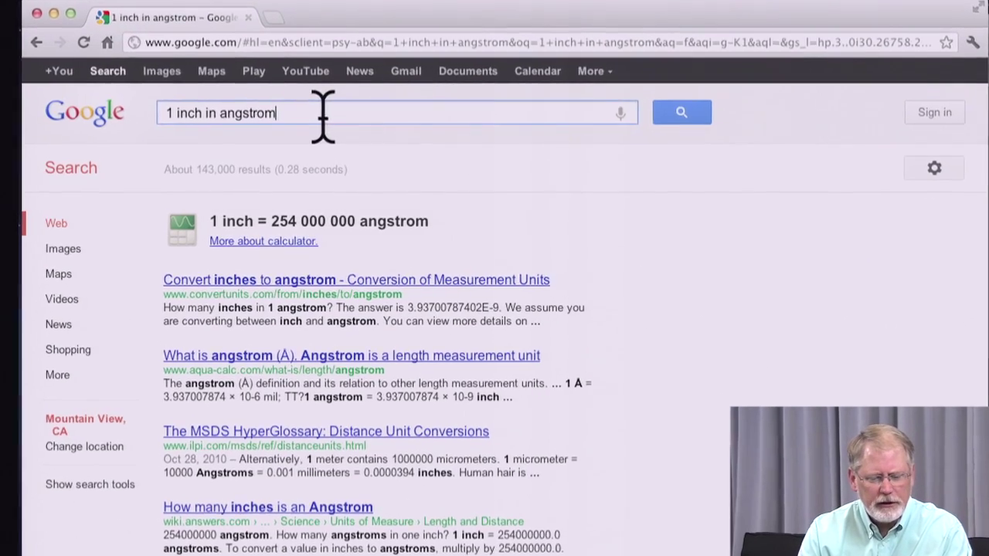
Try searching for a conversion between mismatched unit types with the query "23 cm in ml".
key(super+a)
text(23 cm)
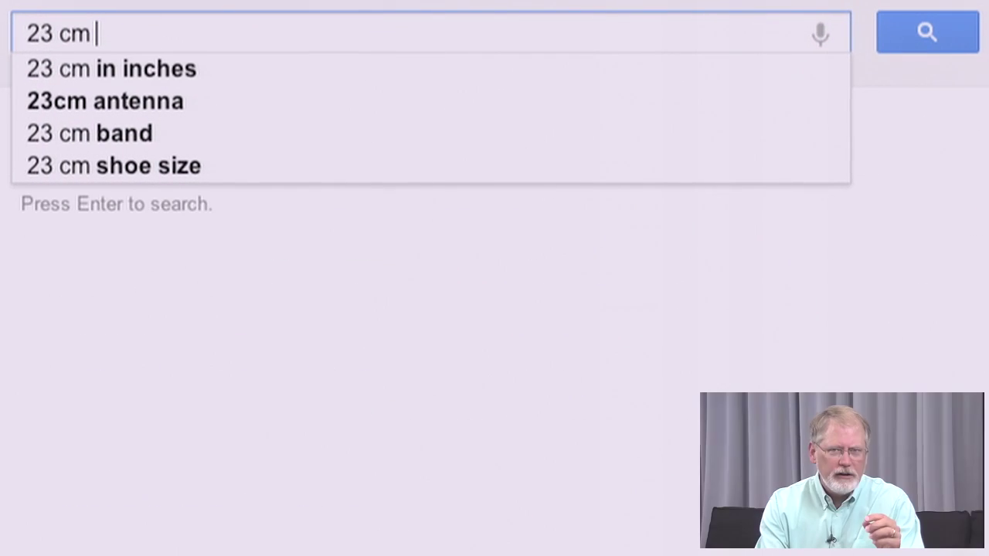
text( i)
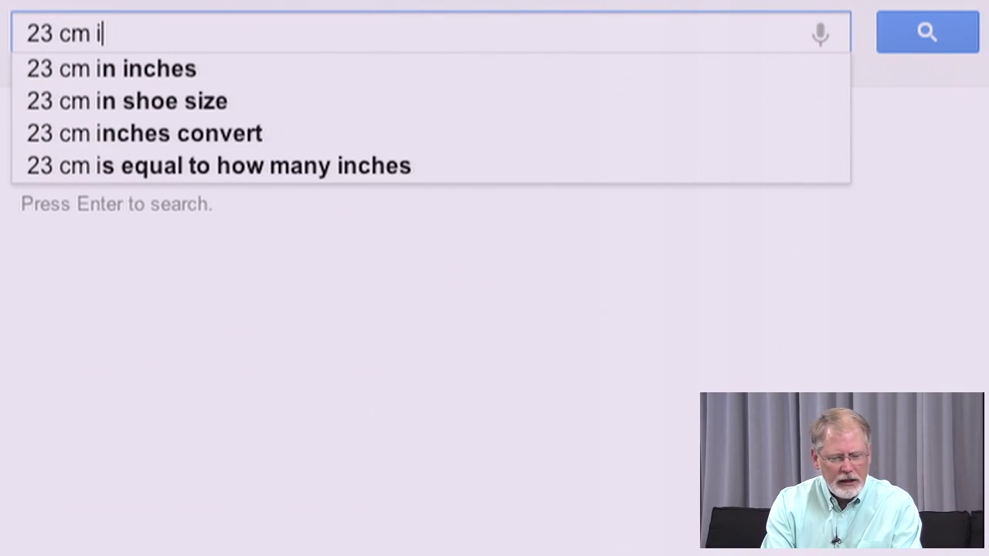
text(n ml)
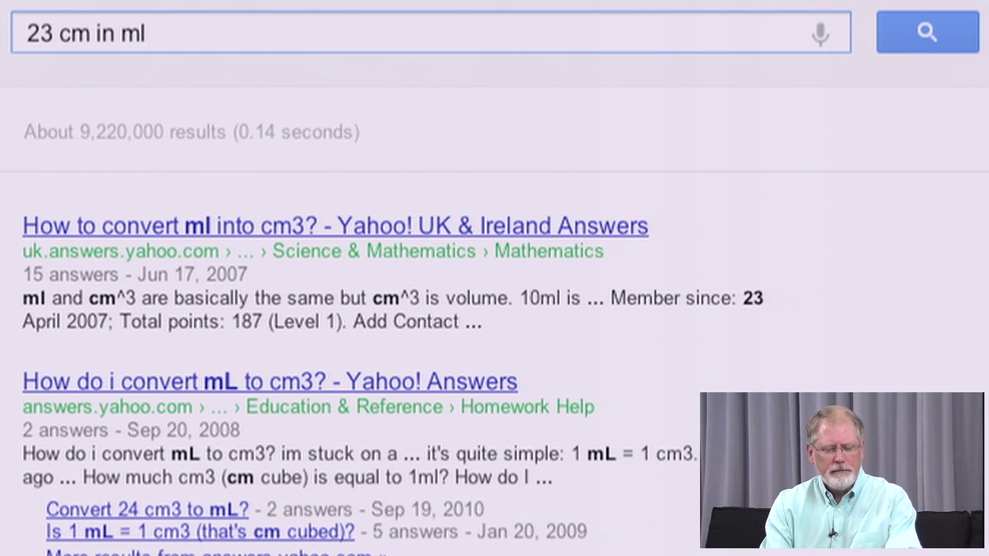
Replace the query with "500 yards in miles" and run the distance conversion search.
key(ctrl+a)
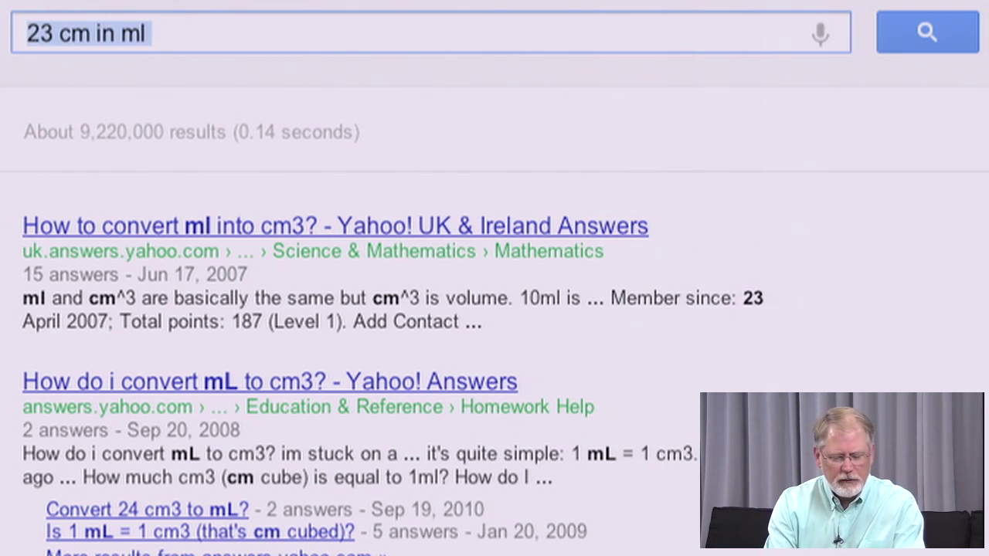
text(500)
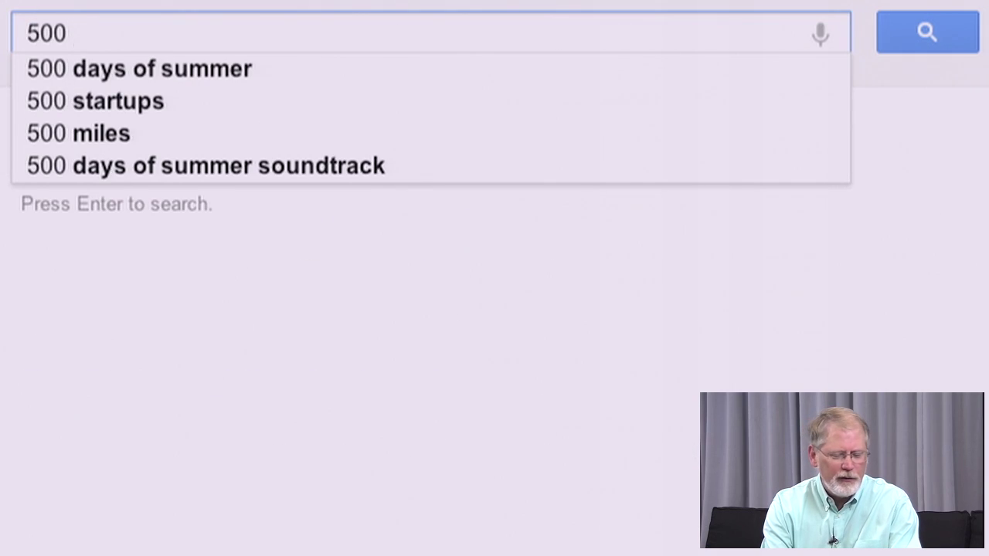
text( yards in miles)
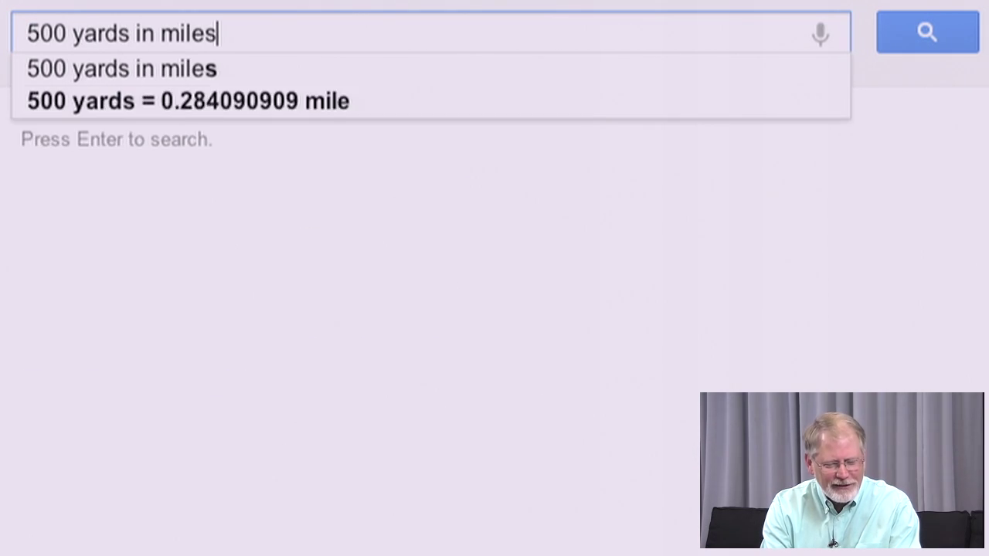
key(Return)
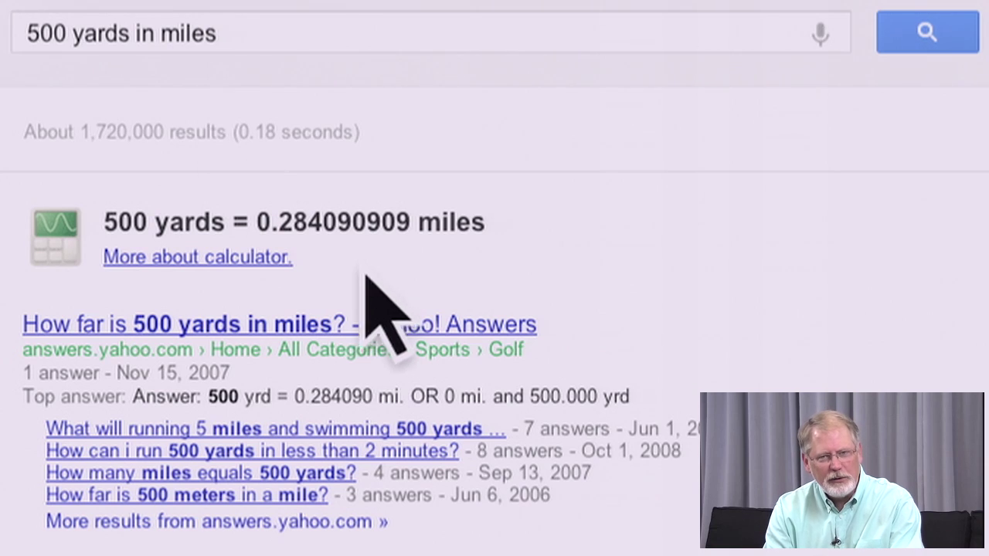
Search for the distance conversion "20000 leagues in miles" in place of the current query.
triple_click(214, 38)
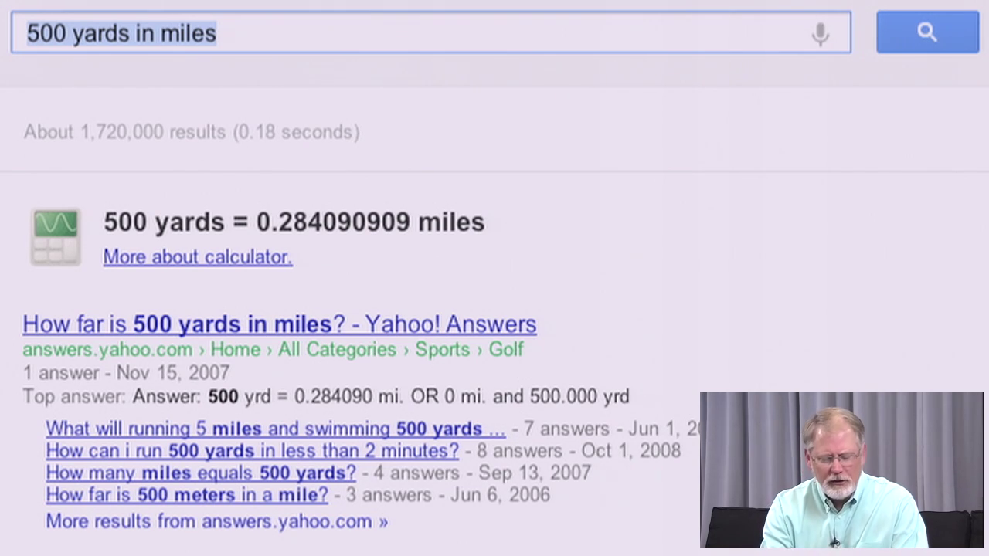
text(20000 lea)
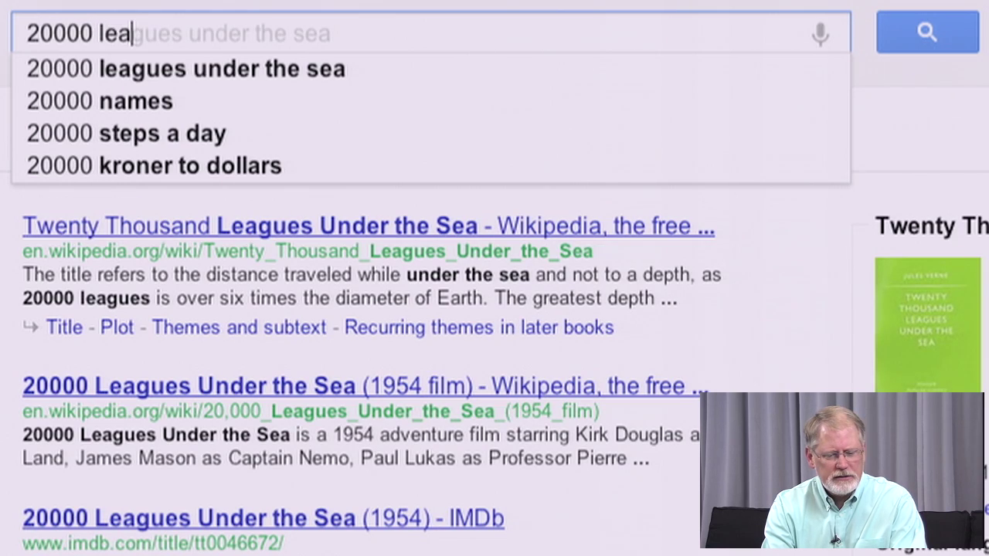
text(gues in miles)
key(Return)
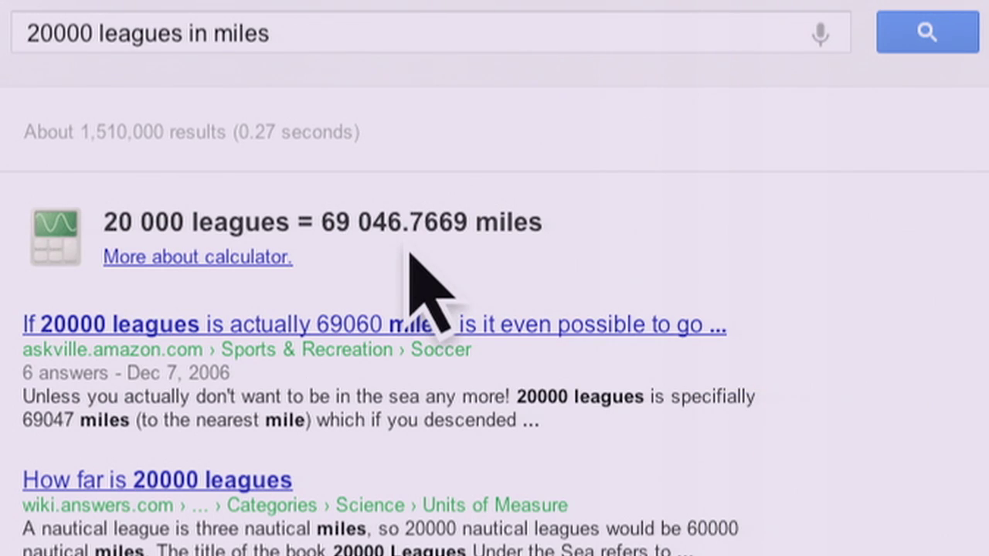
Replace the query with "280 euros in usd" and run the currency conversion search.
triple_click(274, 33)
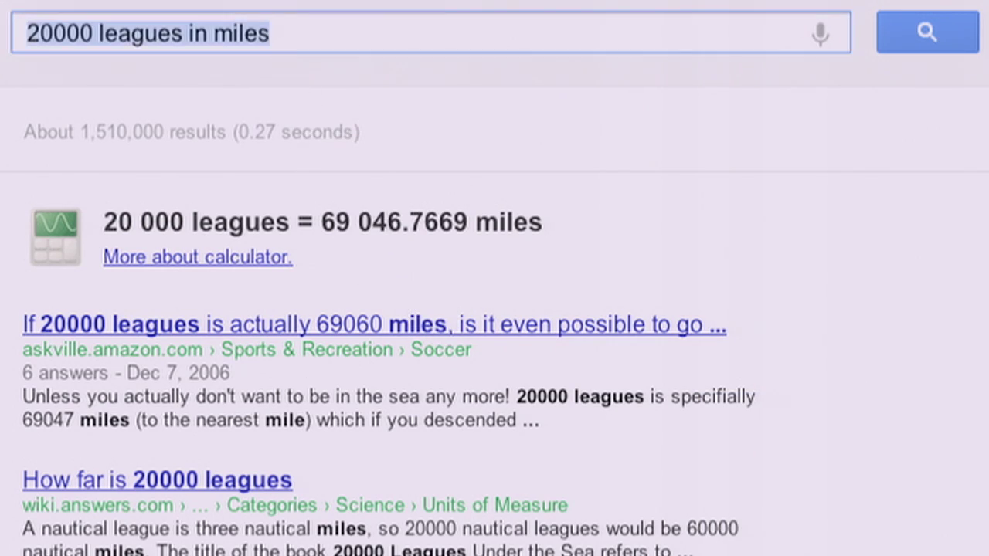
text(280 )
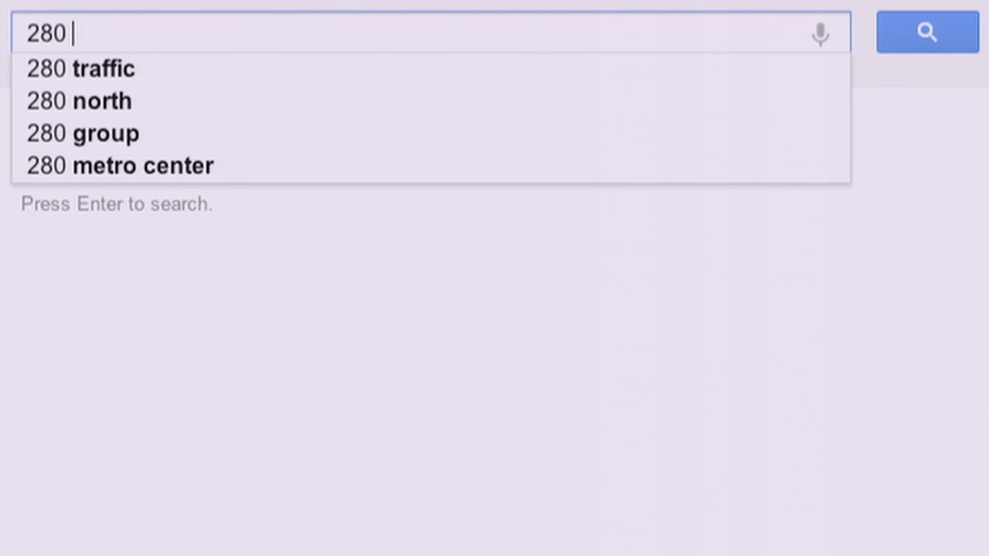
text(eur)
key(BackSpace)
text(uros in usd)
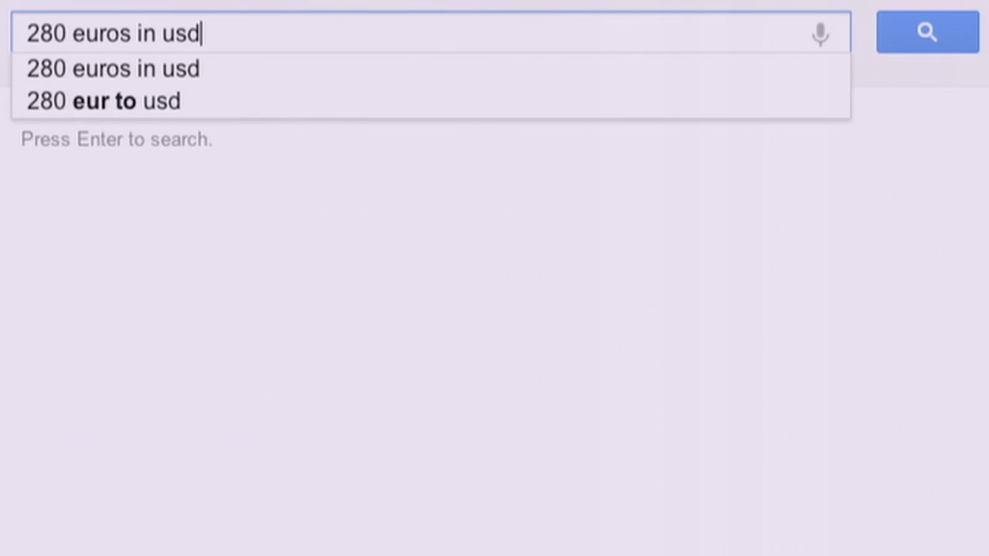
key(Return)
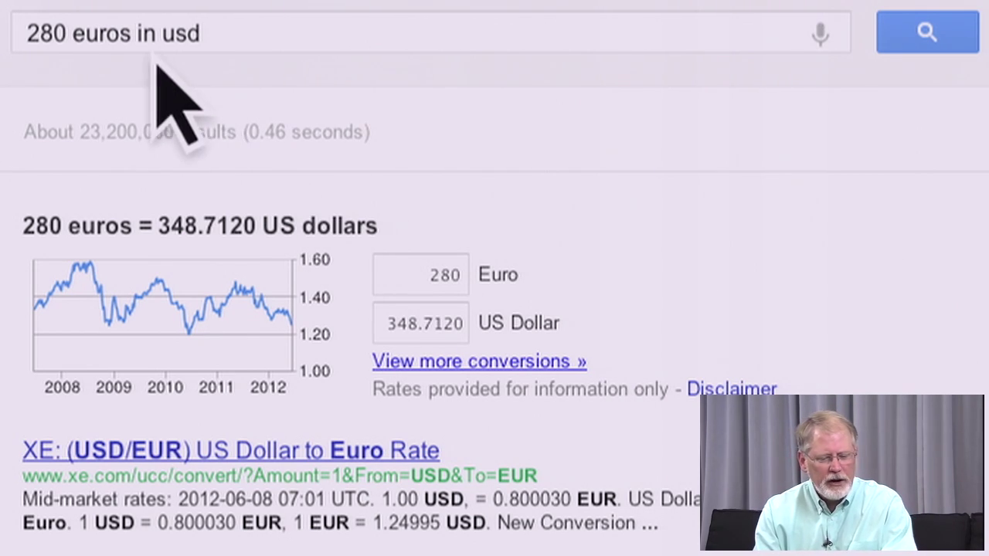
Change the amount in the euro query to 1 and search for "1 euros in usd".
double_click(48, 35)
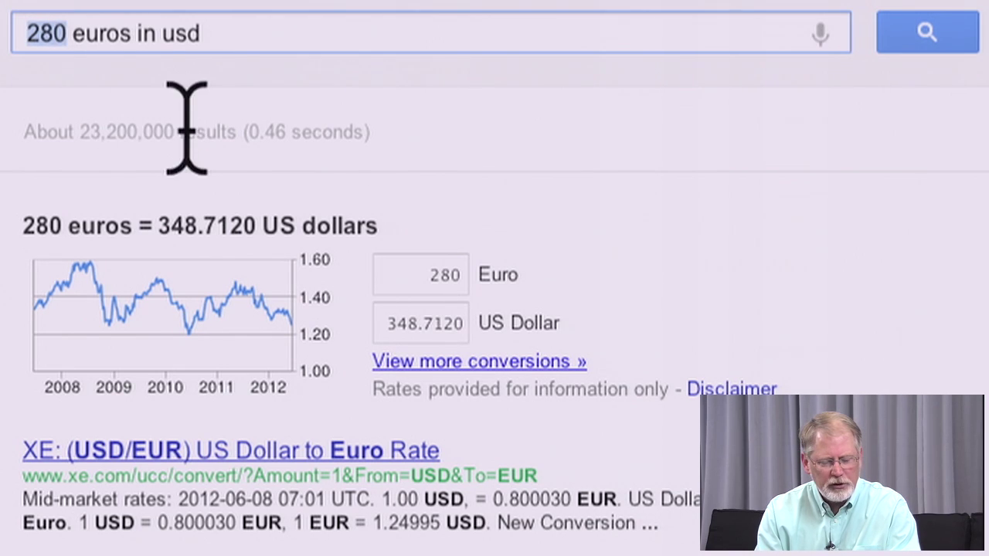
text(1)
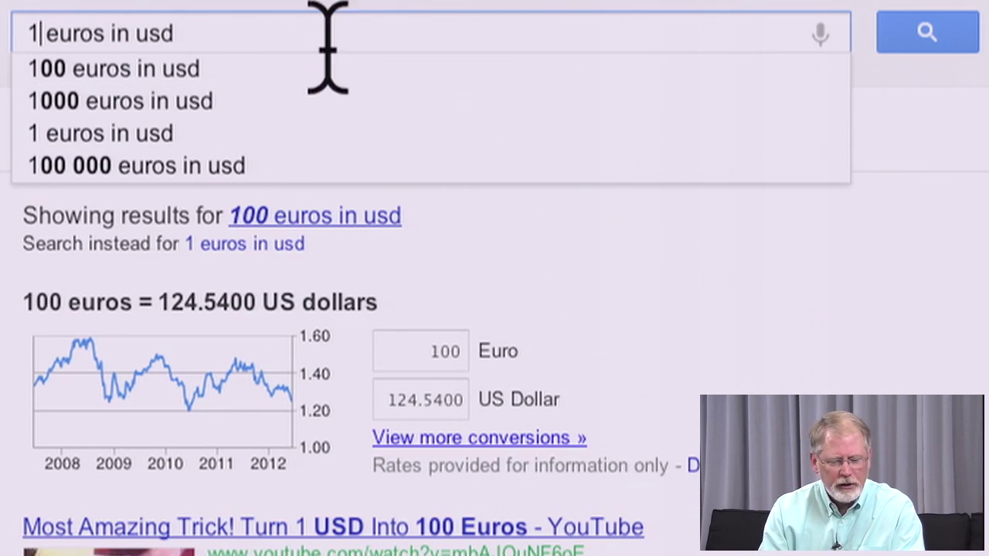
key(Return)
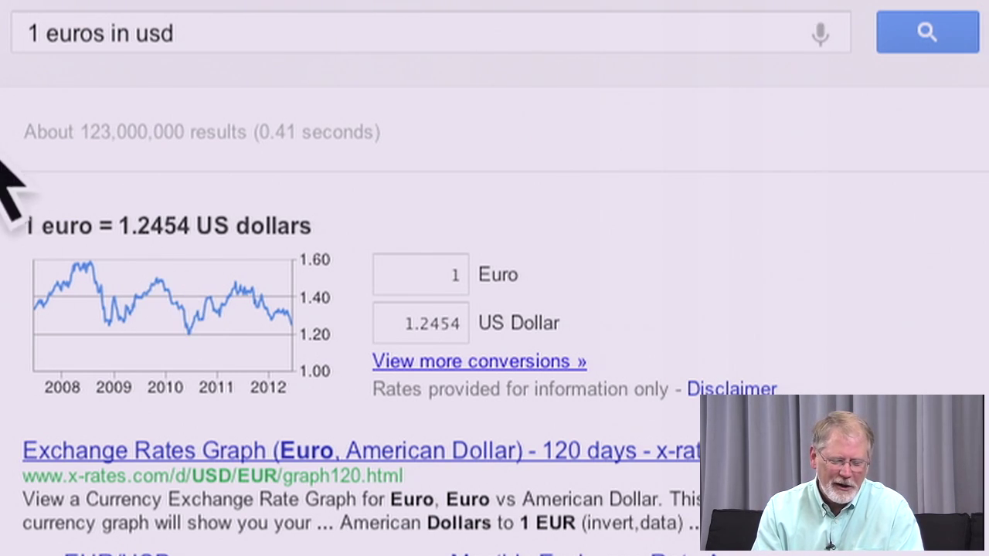
Replace the currency query with "5 tablespoons" as the start of a cooking-volume conversion.
click(194, 34)
key(ctrl+a)
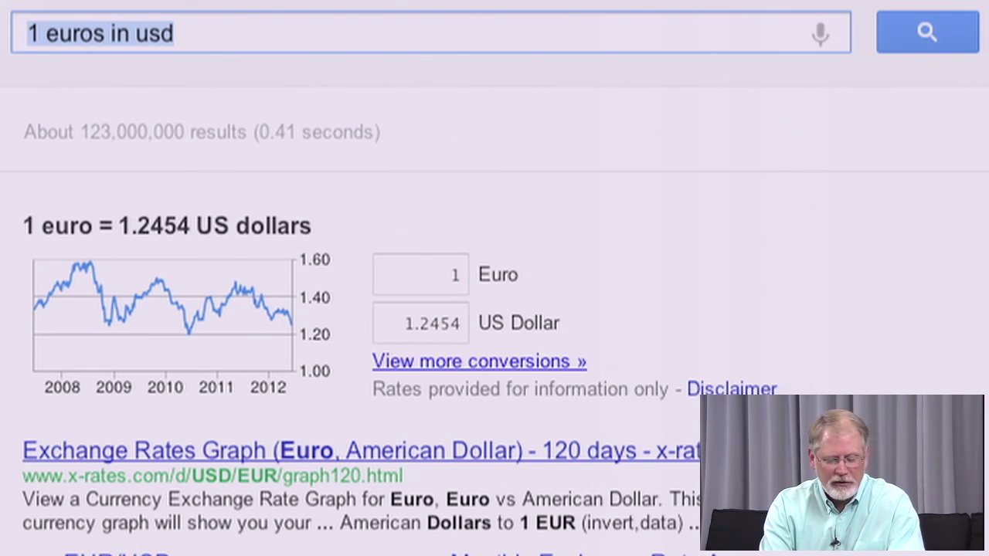
text(5 )
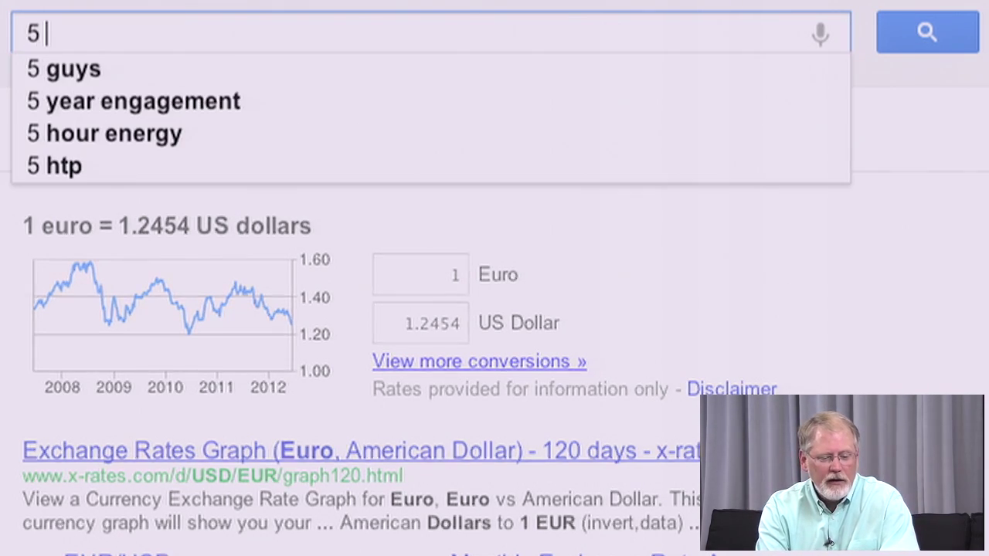
text(tablespoons)
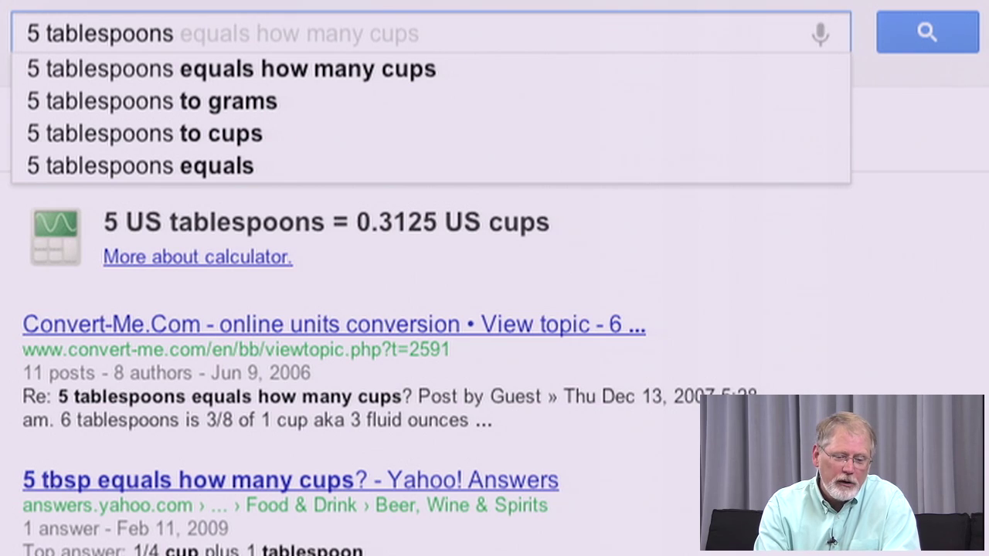
Change the tablespoon amount to 20, complete the query as "20 tablespoons in cups" and run the conversion search.
click(42, 34)
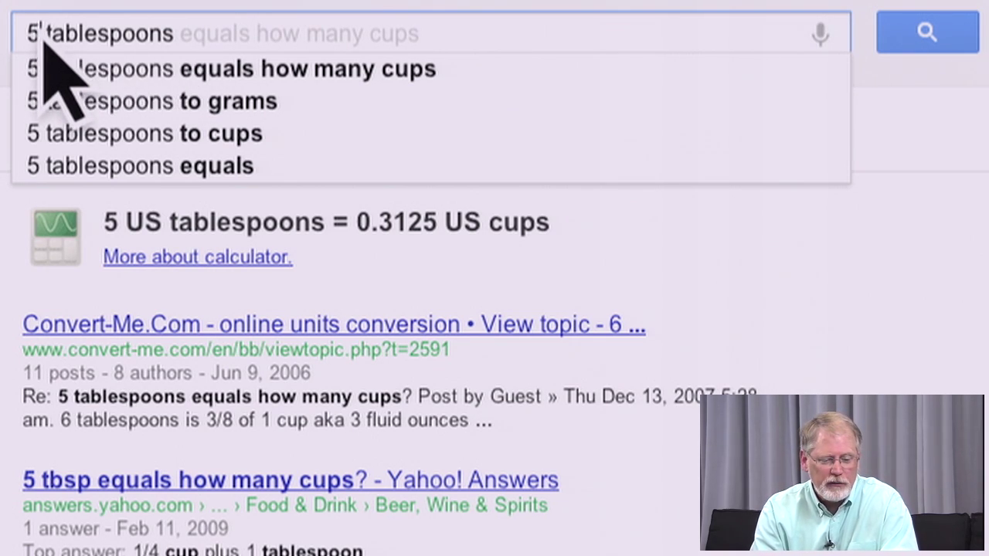
key(BackSpace)
text(20)
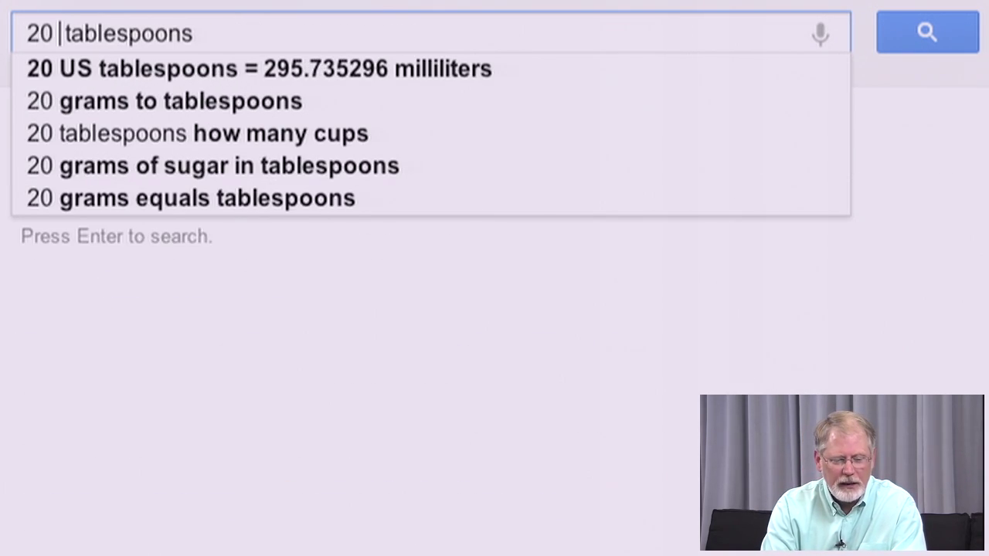
click(224, 44)
text(in cups)
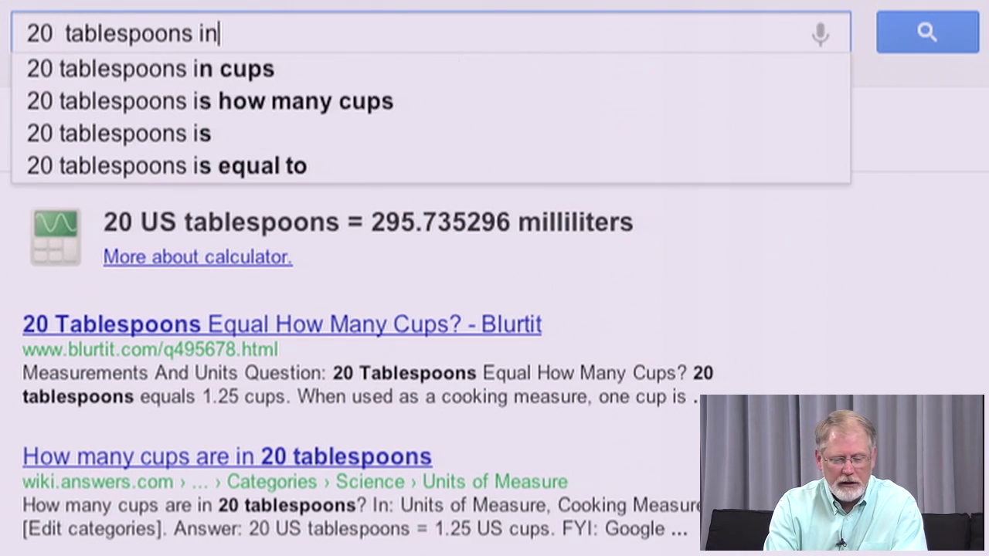
key(Return)
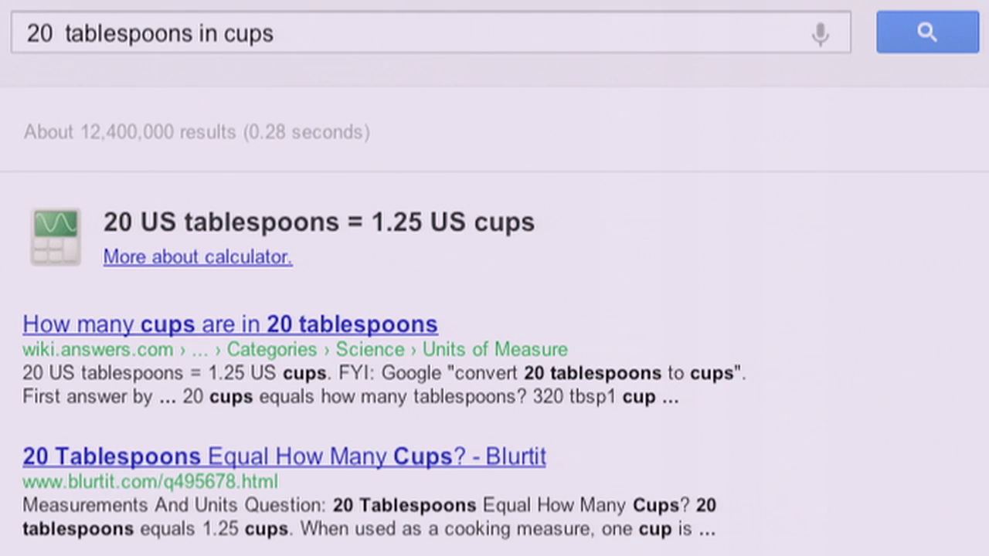
Replace the conversion query with "population of japan" and run the search.
text(popl)
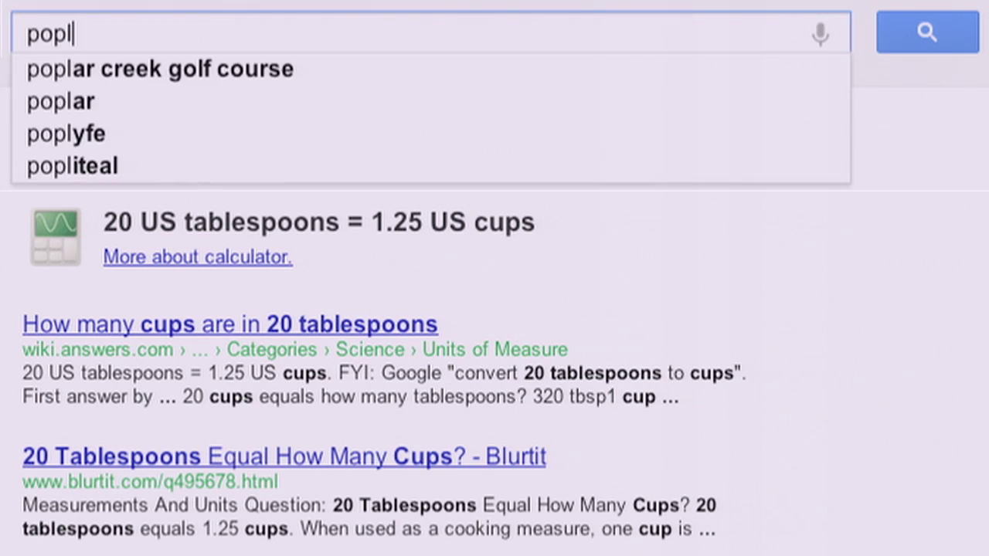
key(BackSpace)
text(ulation of ja)
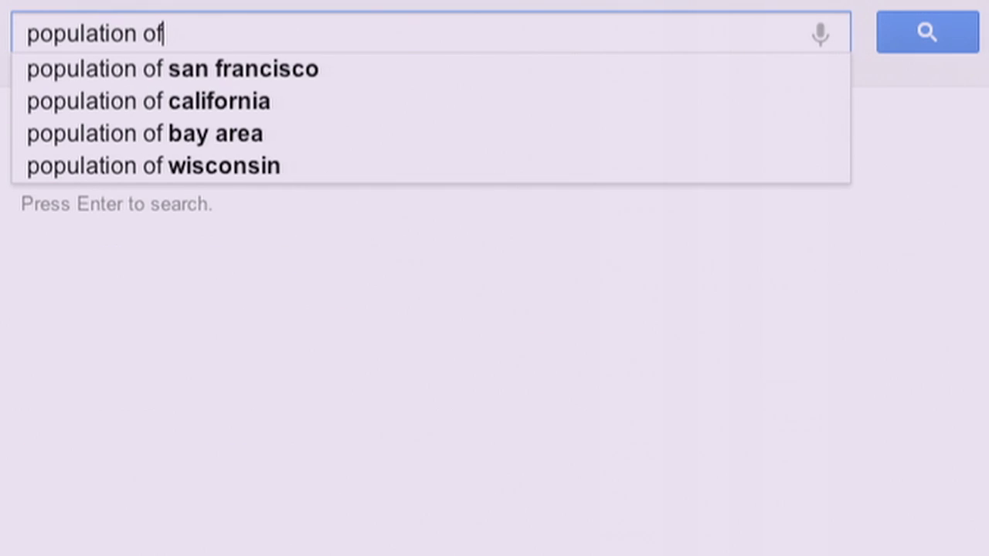
text(pan)
key(Return)
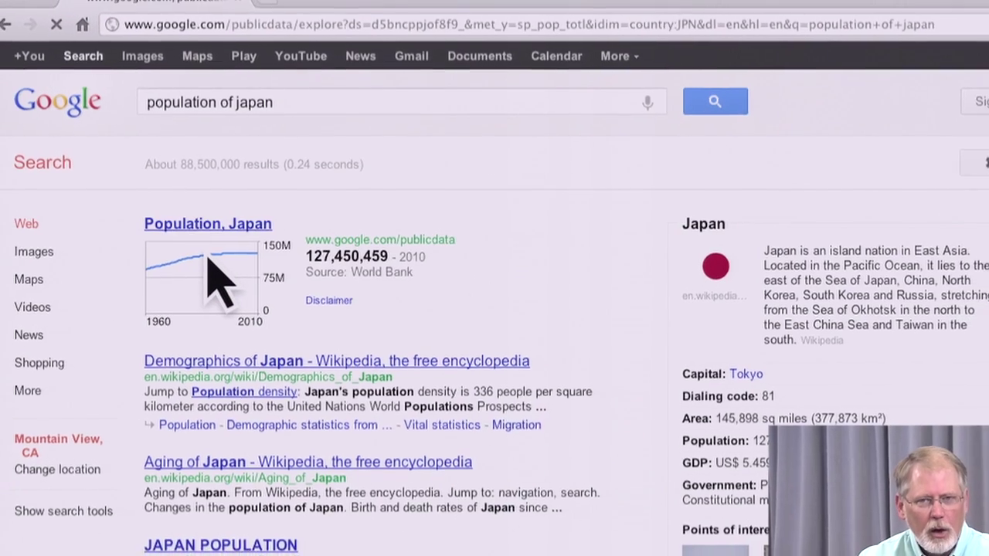
Open the Japan population graph in public data and switch it to a bubble chart to compare countries.
click(190, 262)
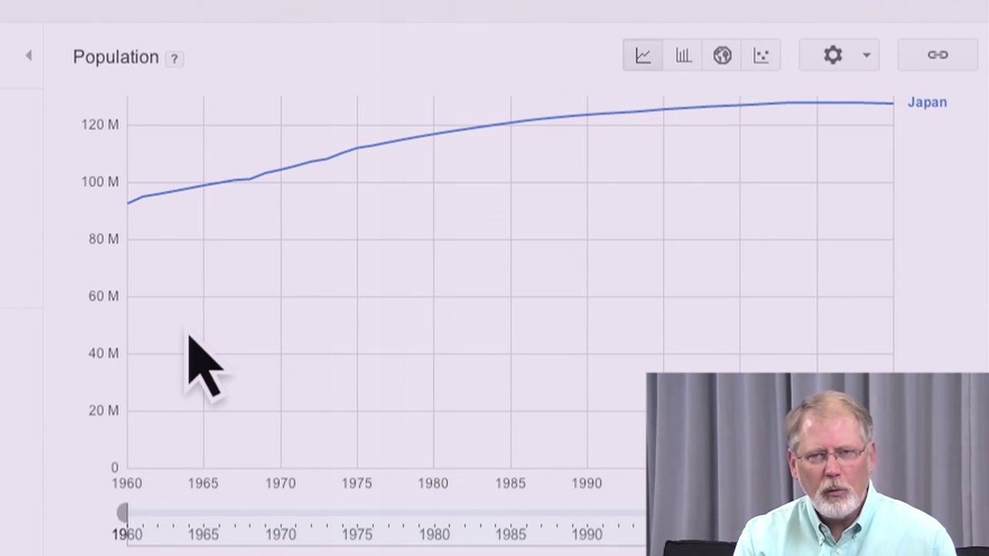
click(765, 68)
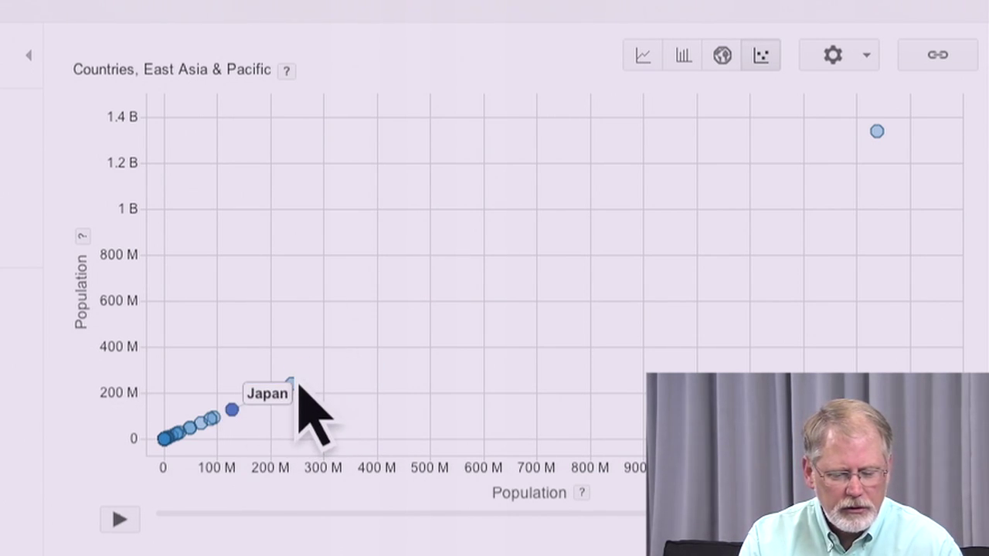
mouse_move(292, 388)
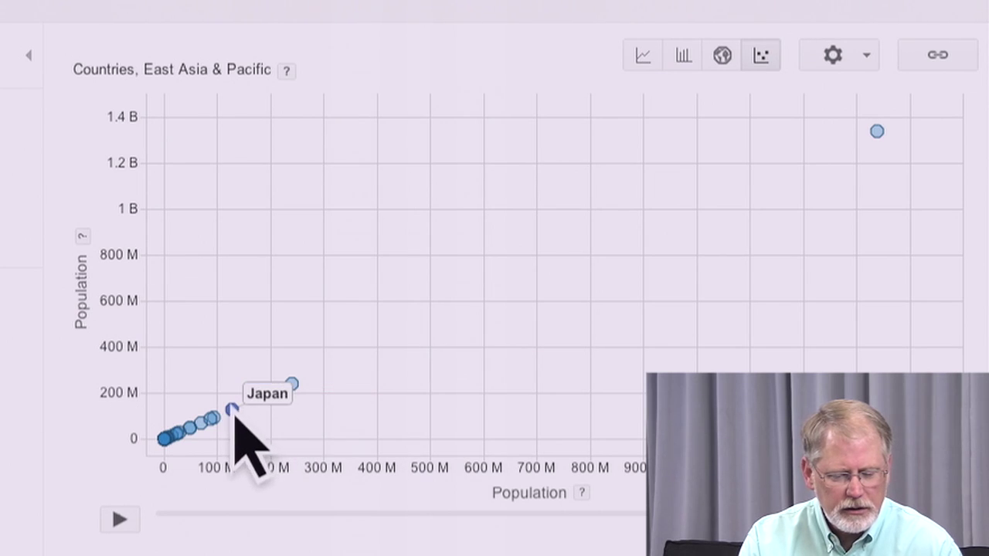
mouse_move(165, 435)
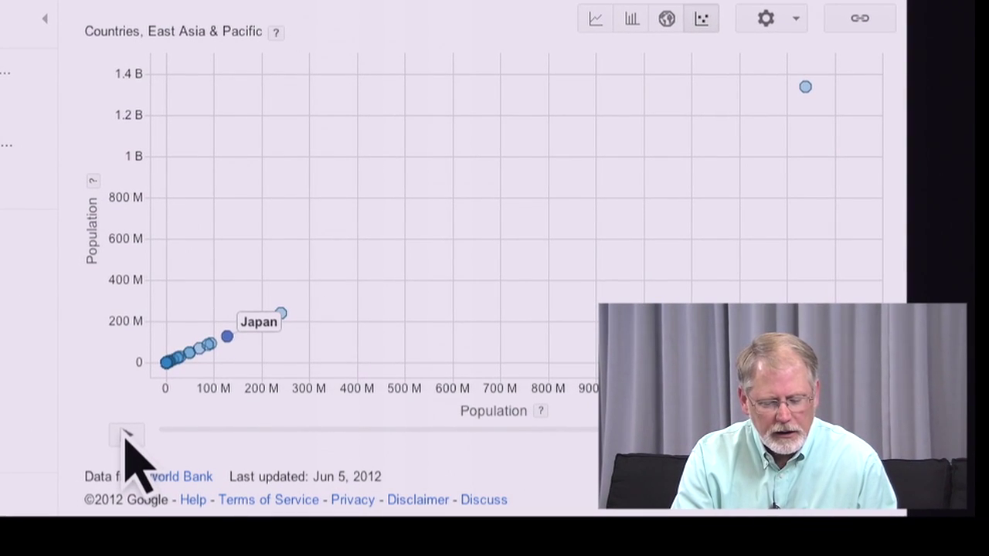
Play the bubble chart's timeline, pause it at 1972 to inspect China's bubble, and resume it before pausing again.
click(126, 437)
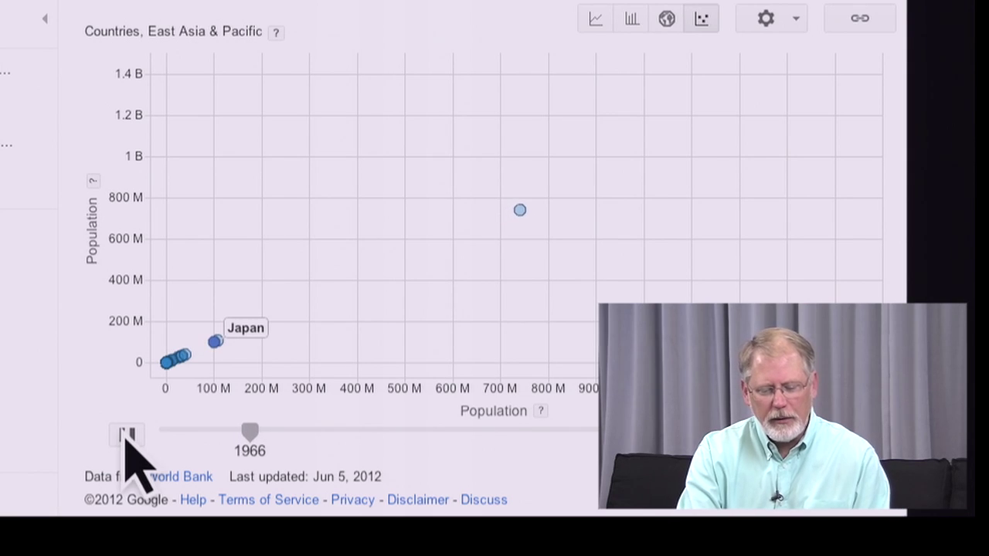
click(130, 436)
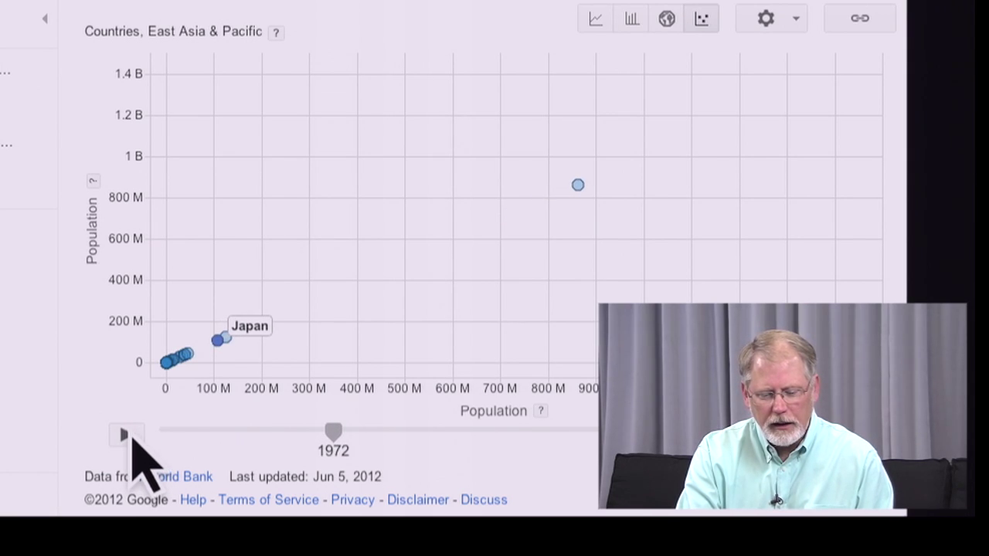
mouse_move(576, 192)
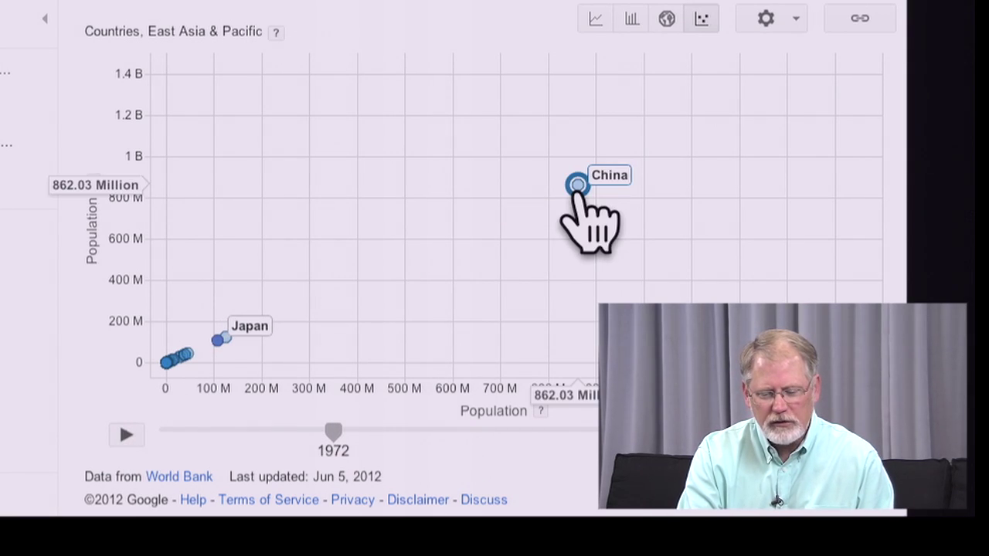
click(126, 437)
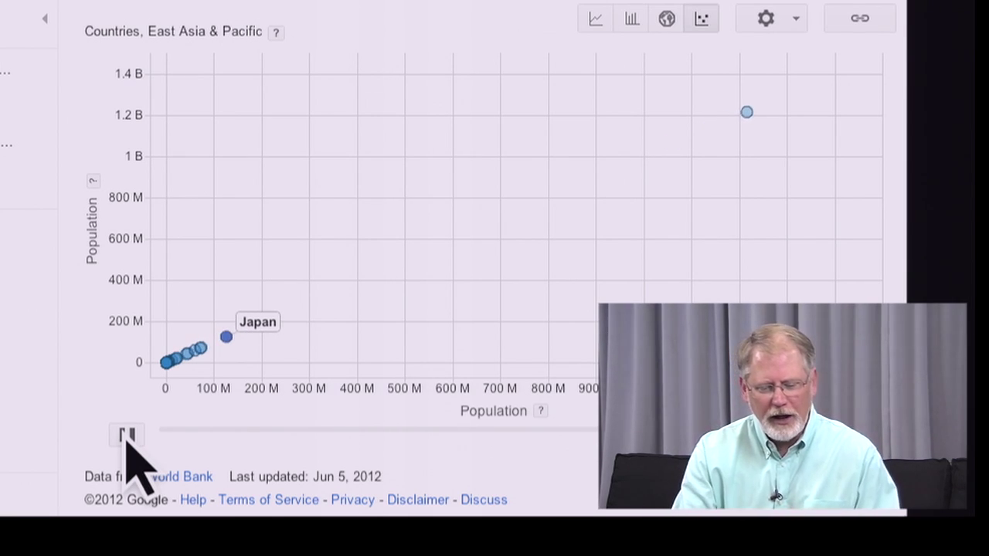
click(127, 436)
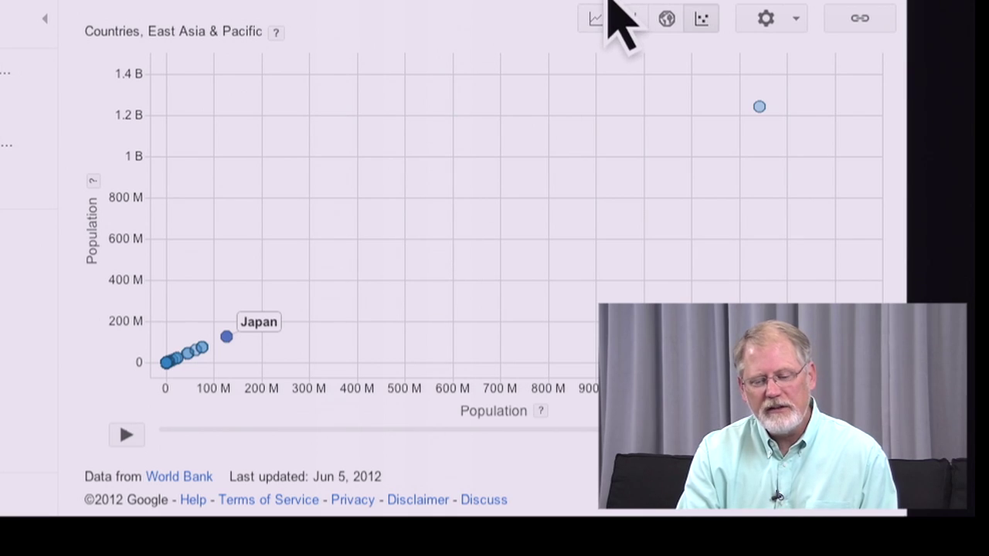
Switch the population visualization back to the line chart and on to the bar chart.
click(594, 19)
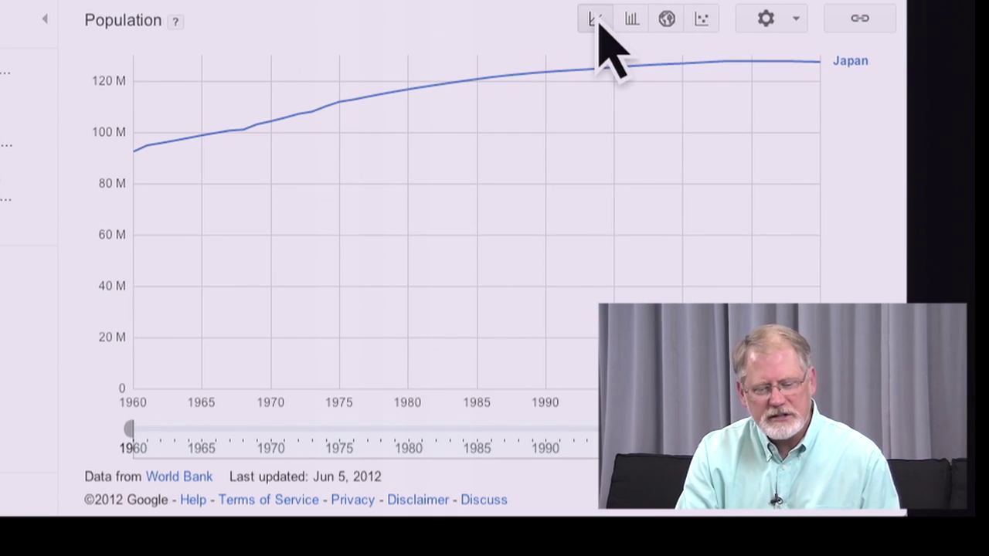
click(633, 24)
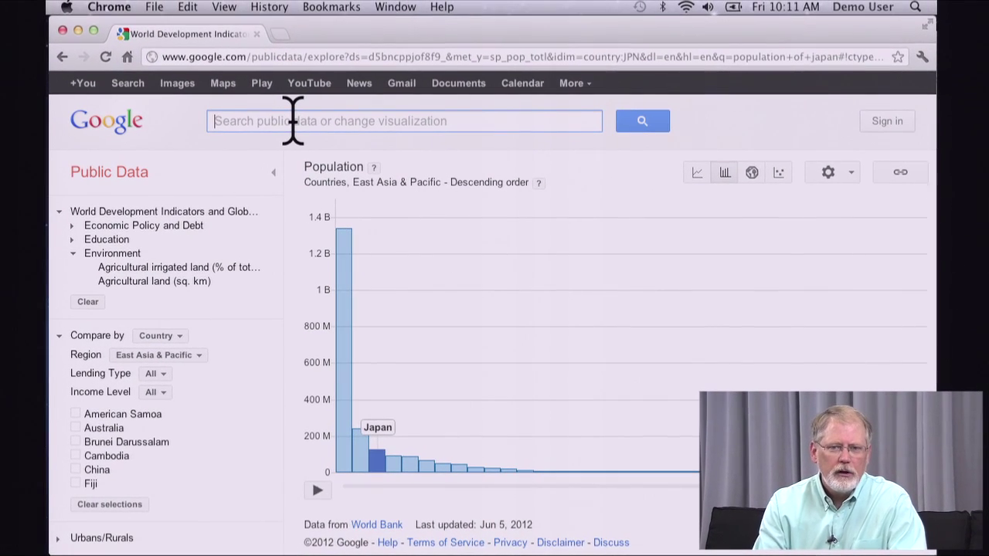
click(237, 80)
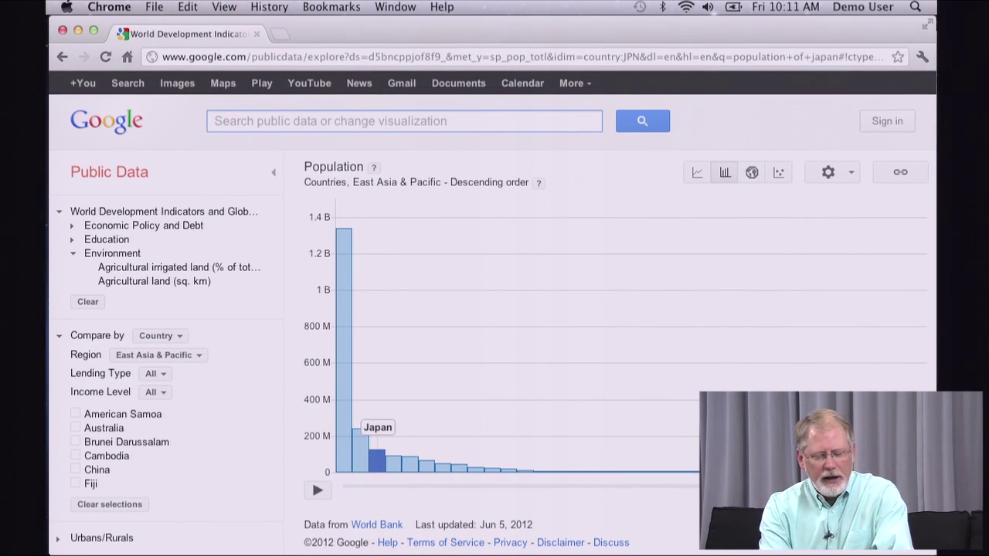
text(1 + )
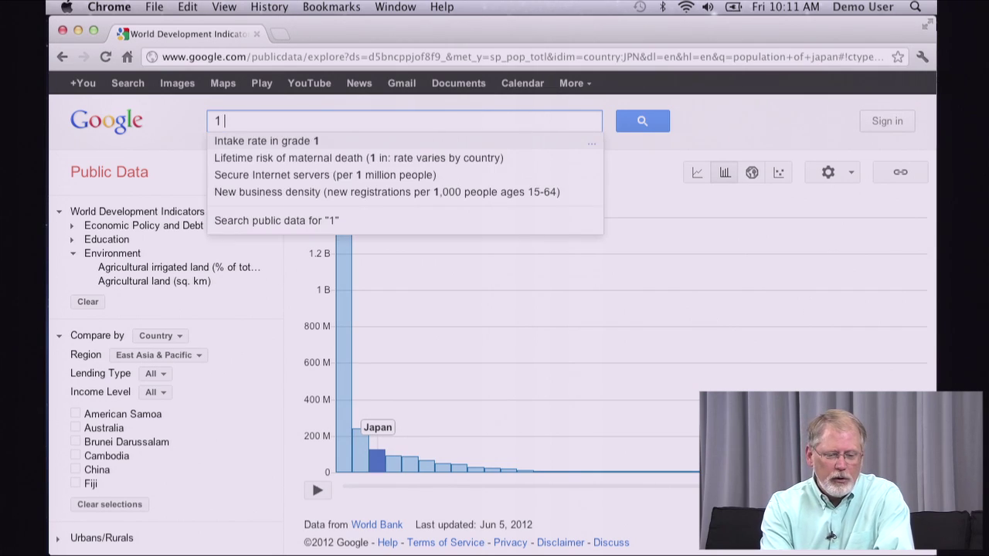
text(2)
key(Return)
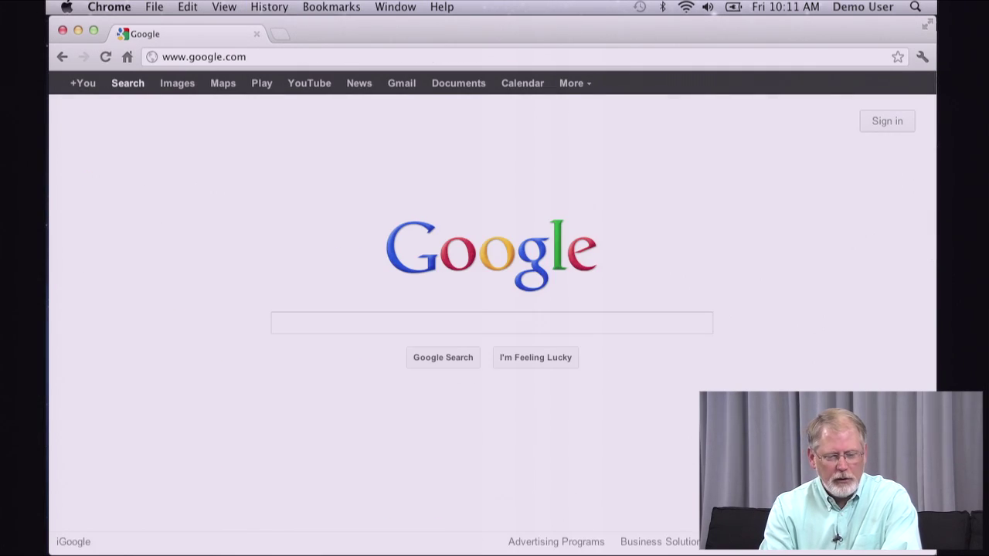
Calculate "1 + 2" with a search from the Google home page.
text(1 + 2)
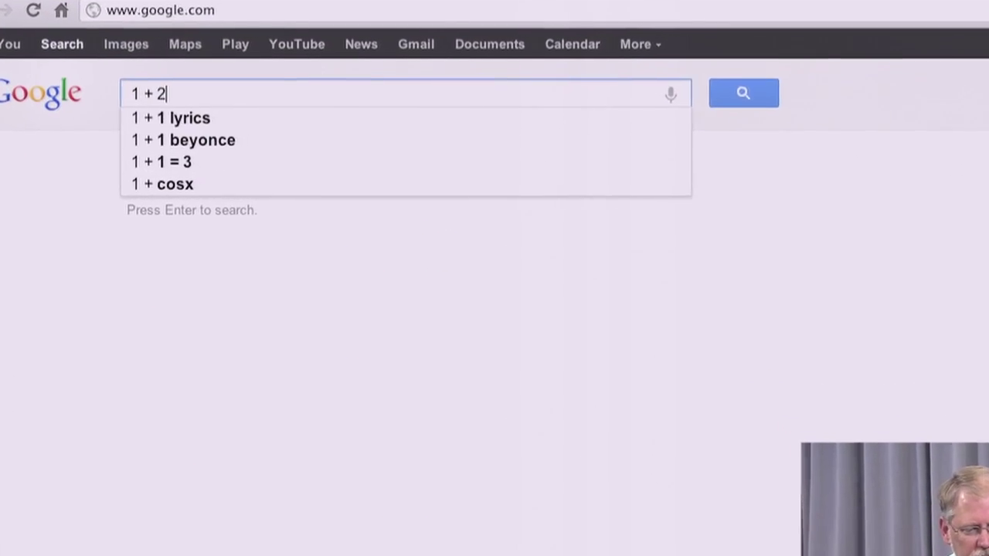
key(Return)
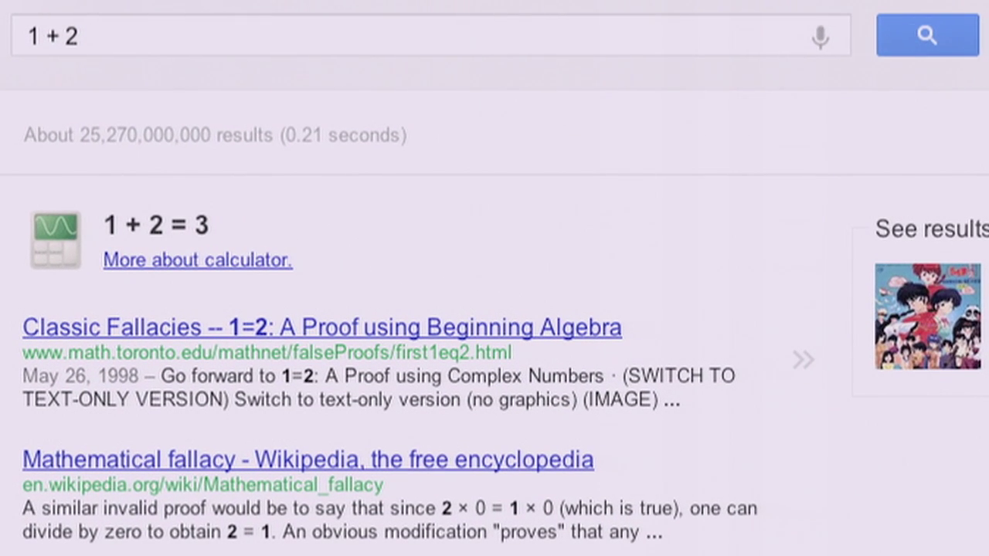
Replace the addition query with the expression "(23/45)* 121" and run the calculation.
click(184, 46)
text(+)
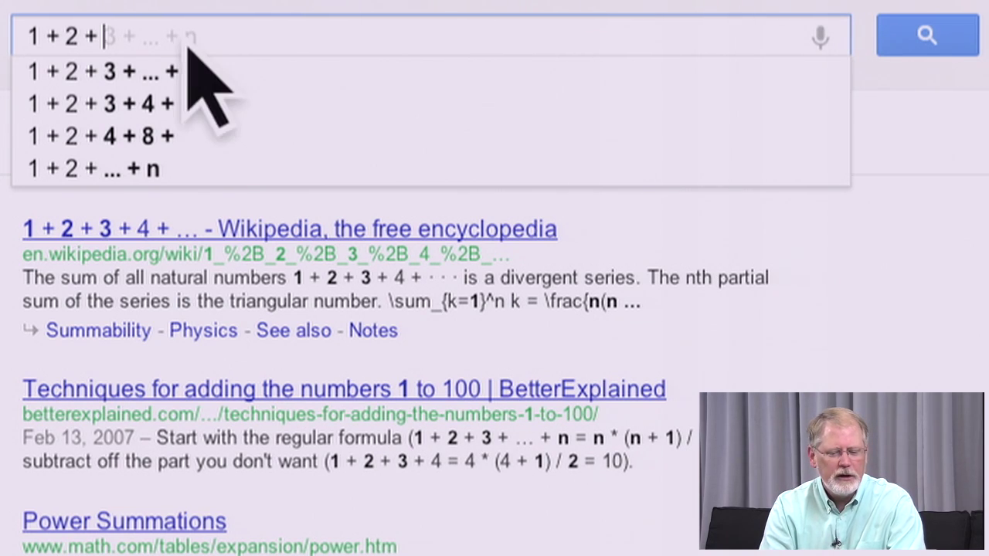
key(ctrl+a)
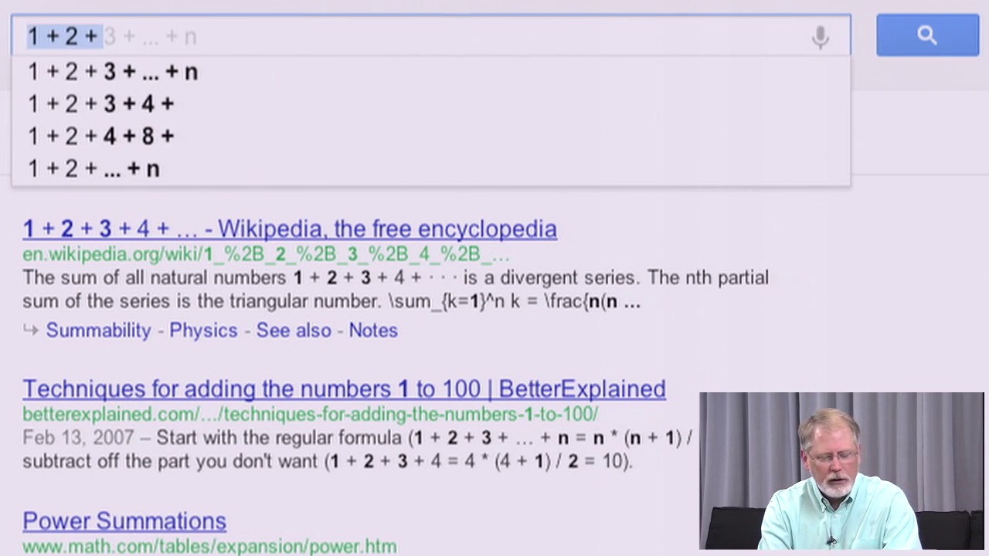
text((23)
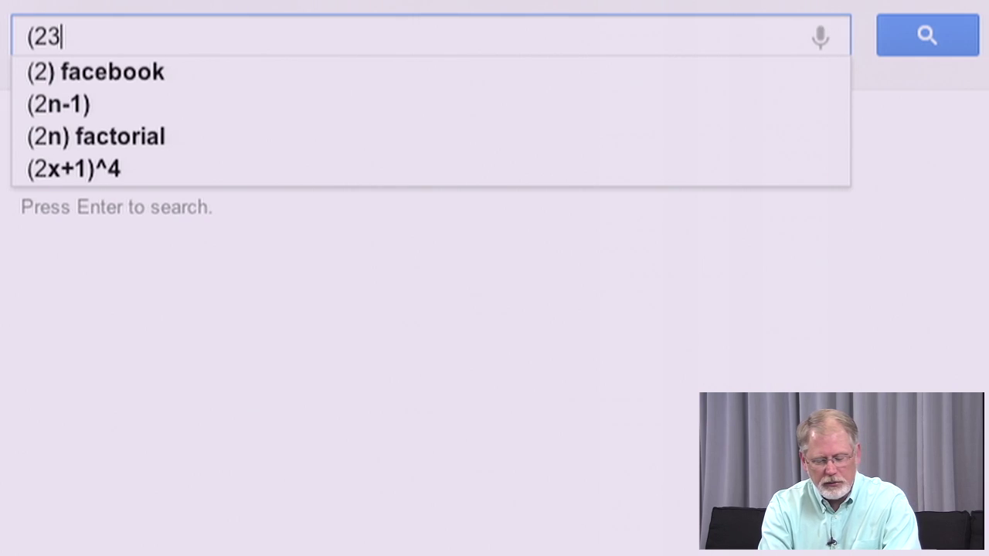
text(/45))
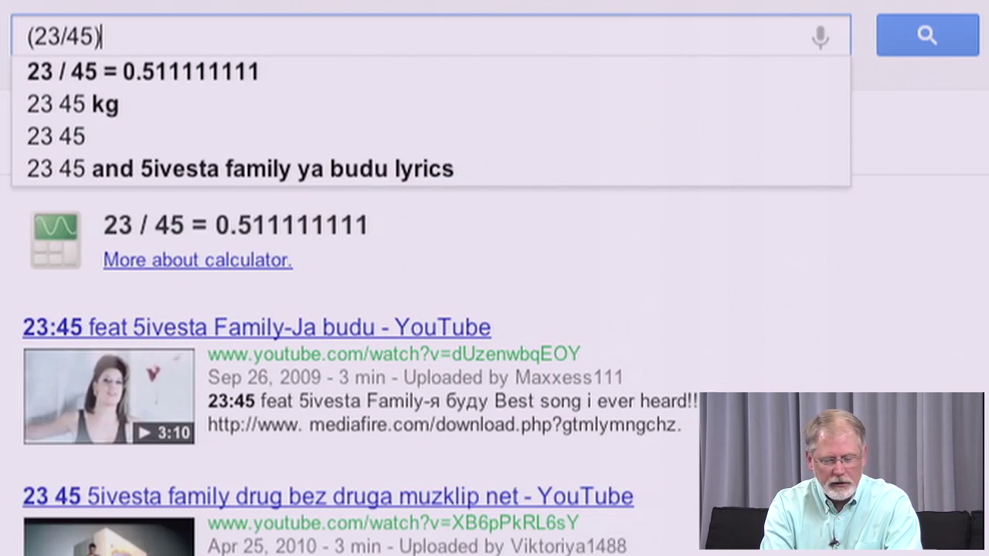
text(* 121)
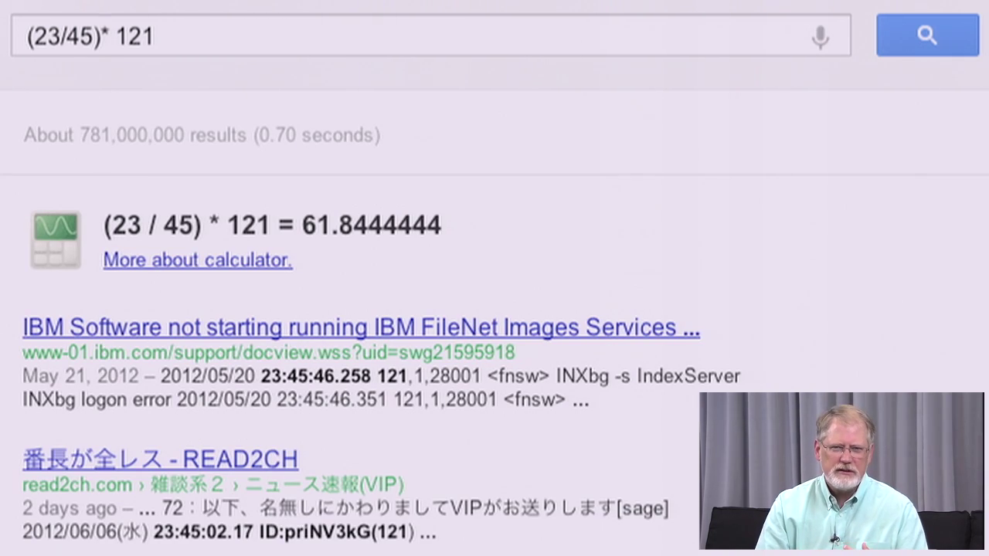
Replace the expression with the percentage query "12% of 124" and run the calculation.
click(172, 35)
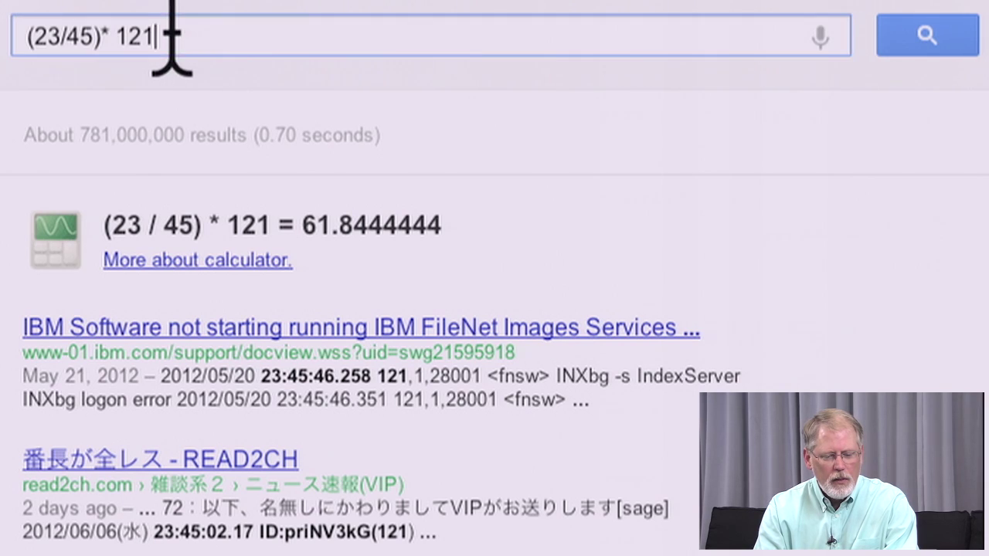
key(super+a)
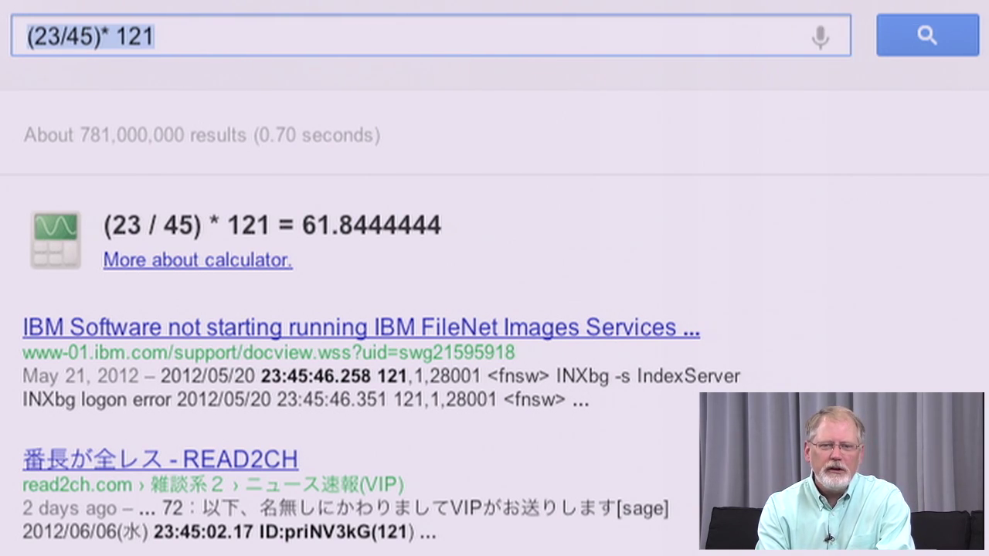
text(12% o)
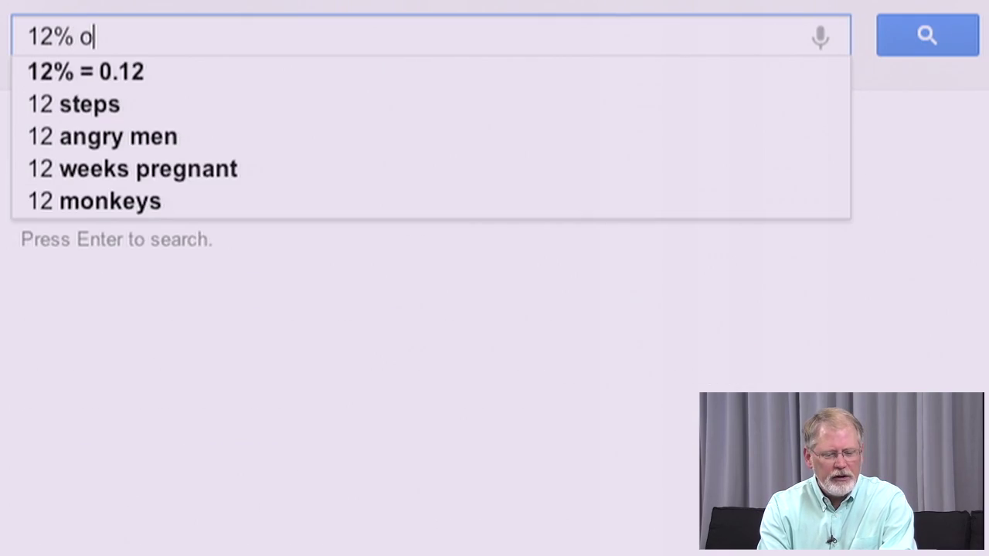
text(f 124)
key(Return)
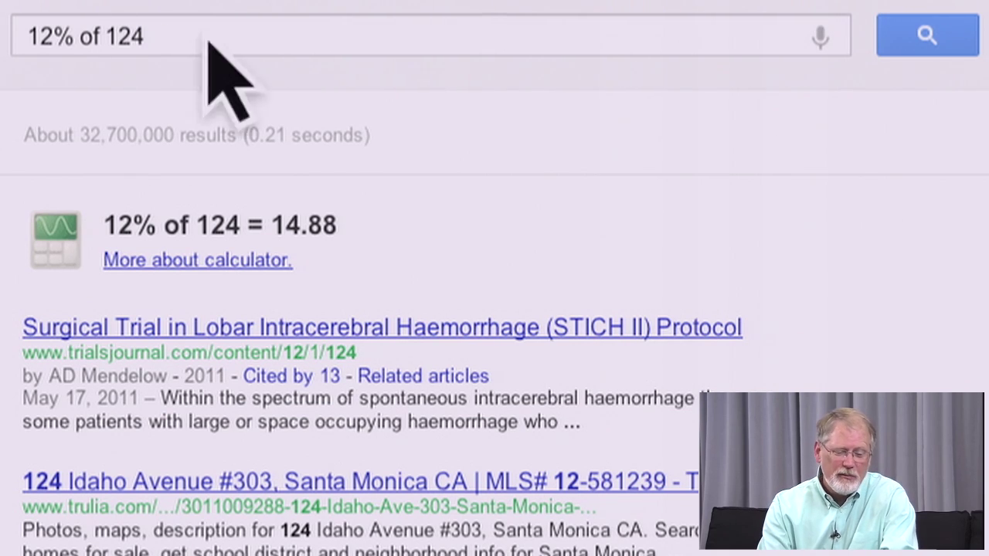
Replace the percentage query with "the number of horns on a unicorn + the loneliest number" and run the calculation.
triple_click(309, 35)
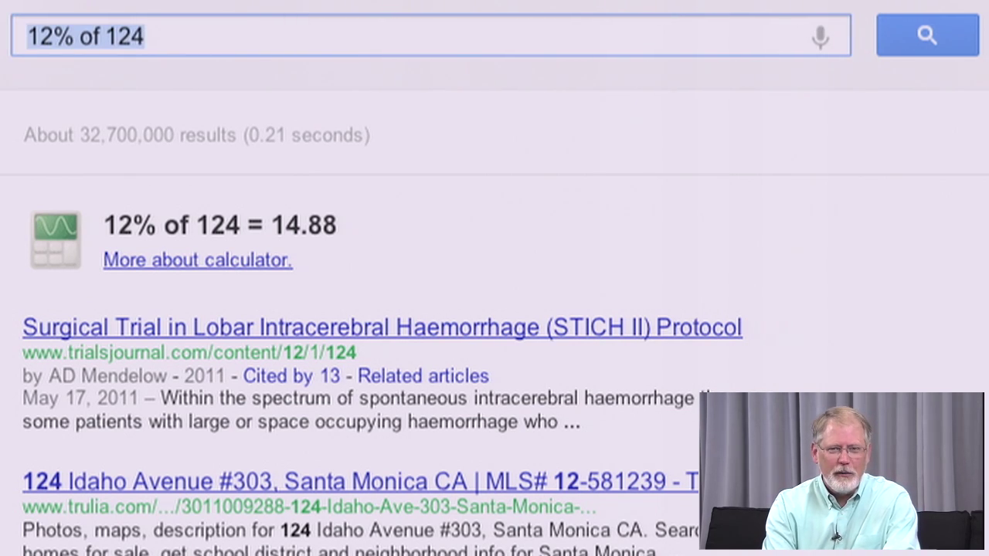
text(the n)
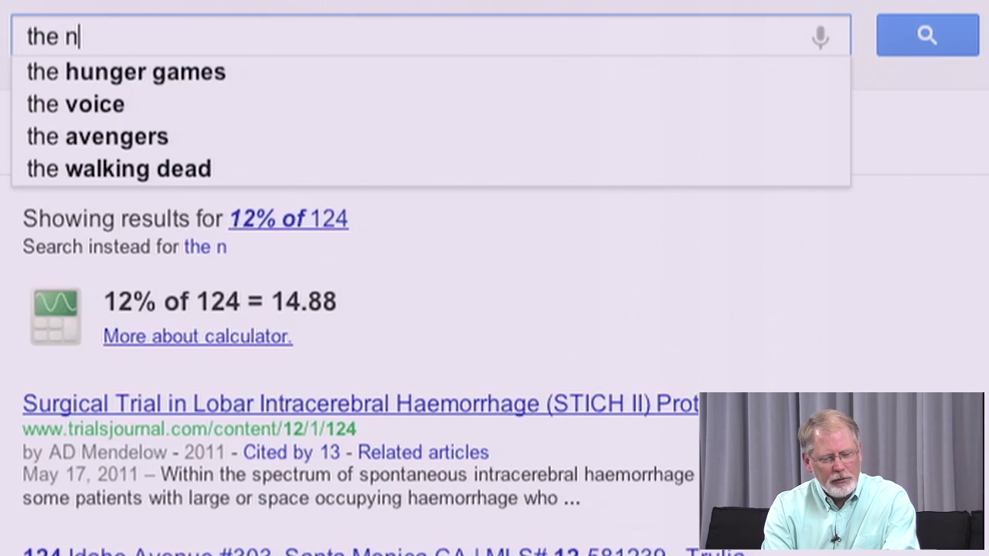
text(umber of horns on)
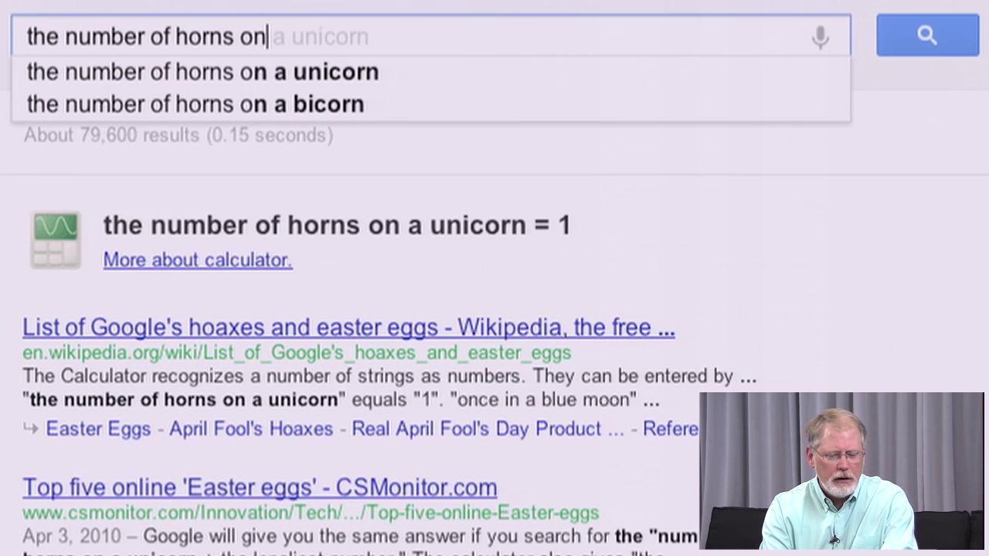
text( a univ)
key(BackSpace)
text(corn)
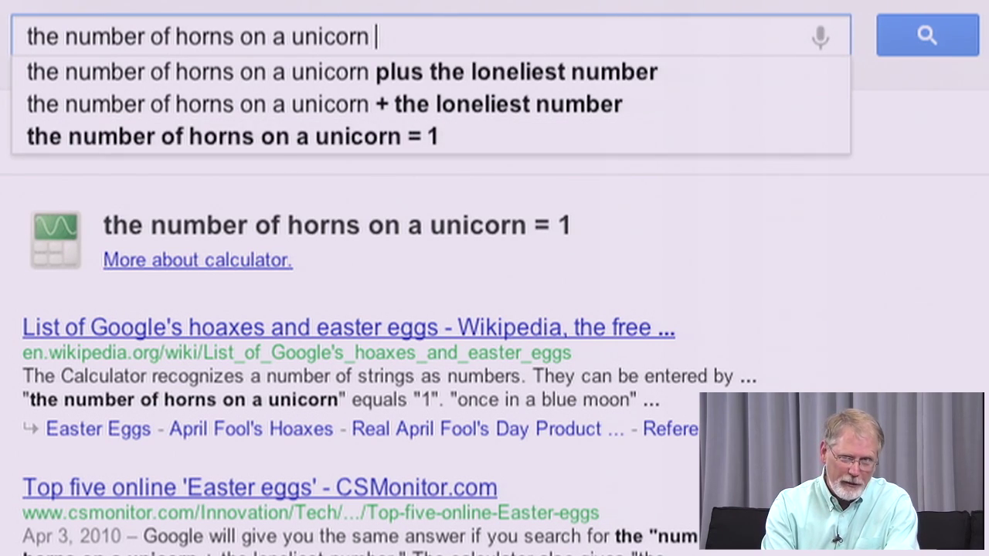
text( +)
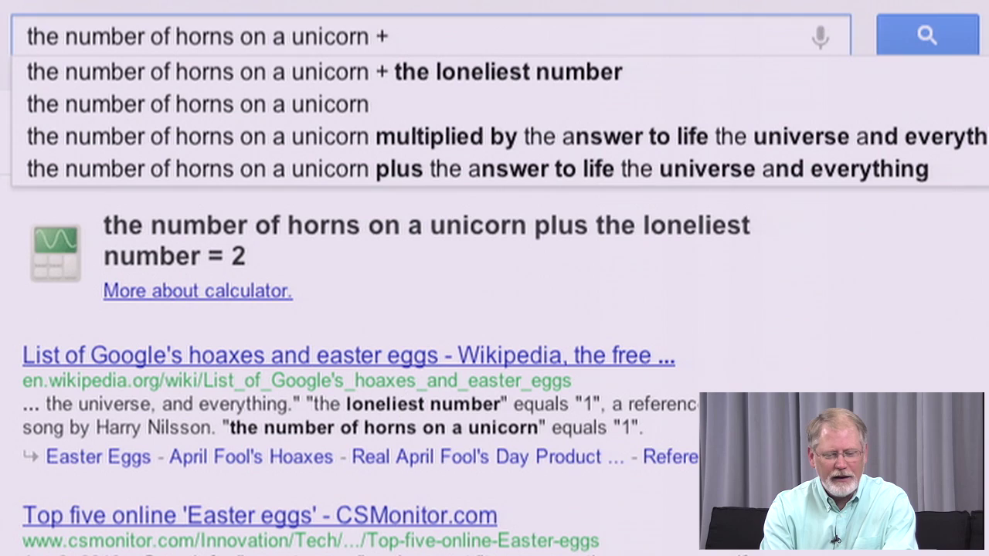
click(436, 71)
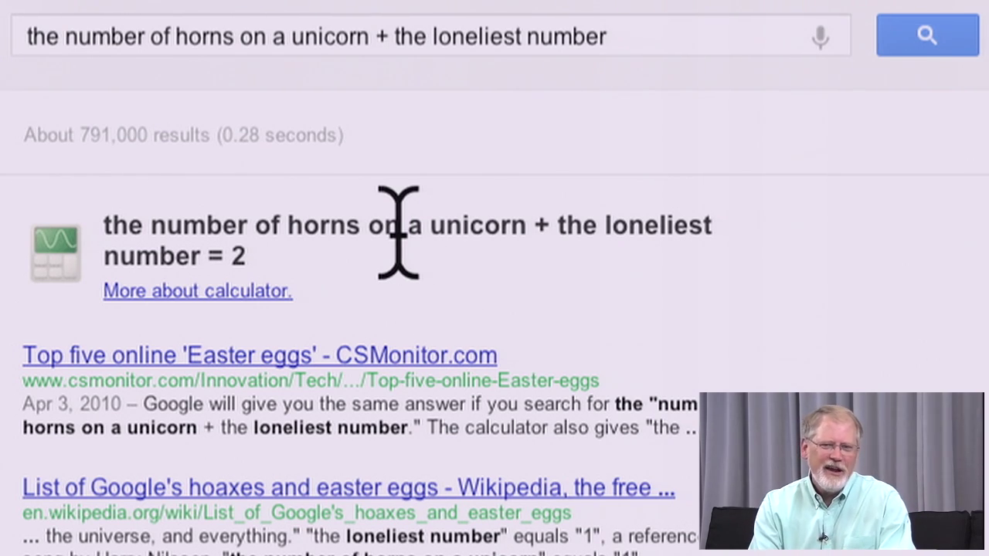
Replace the unicorn query with the function "x^2" and search to plot its graph.
click(258, 37)
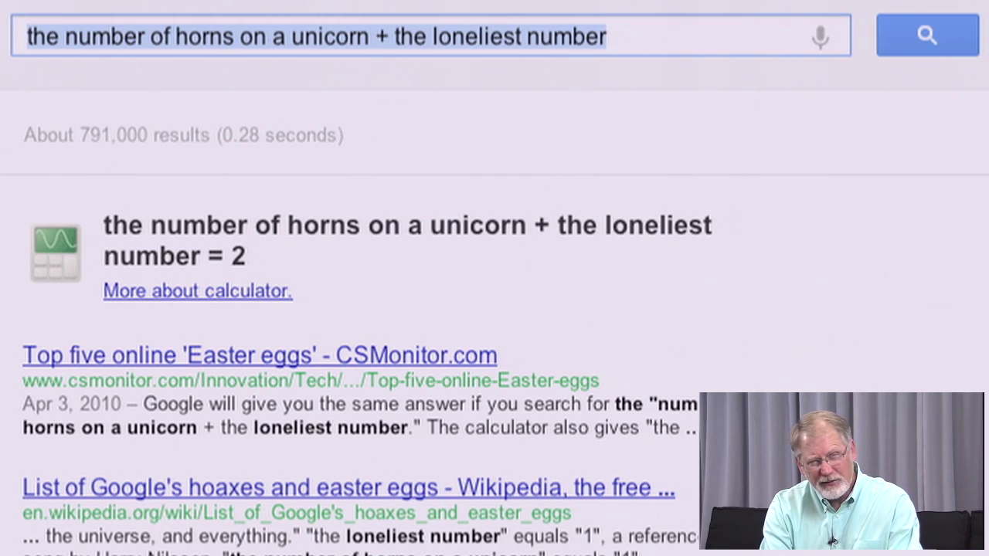
text(x^)
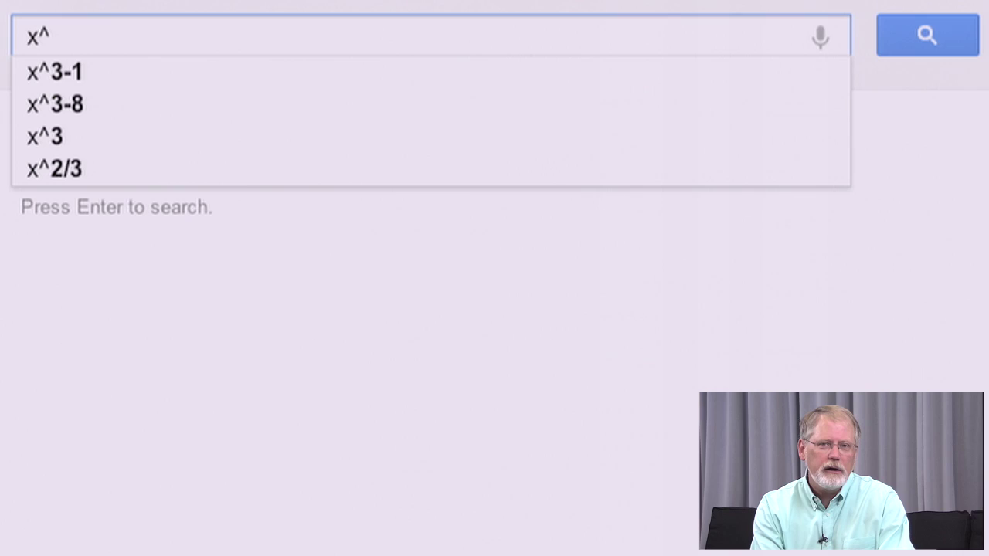
text(2)
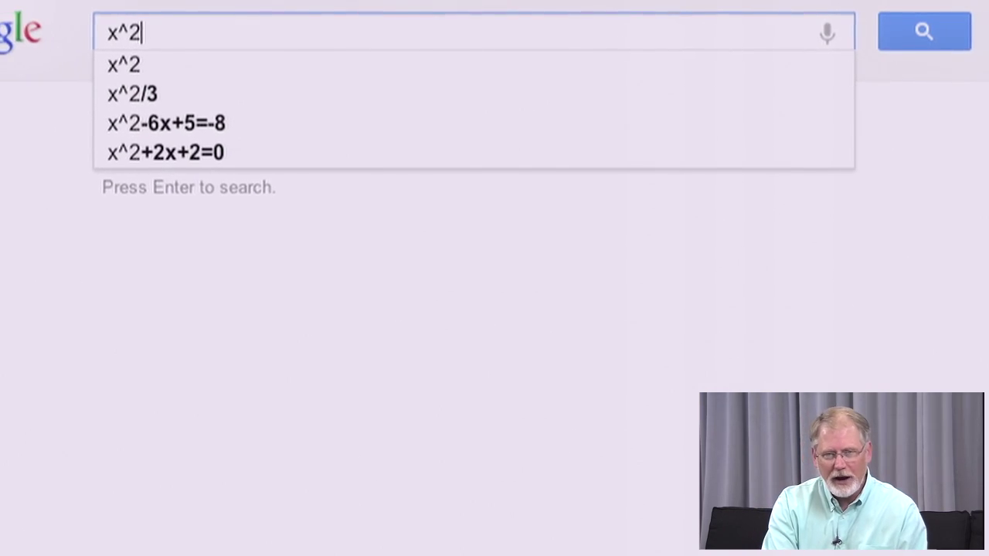
key(Return)
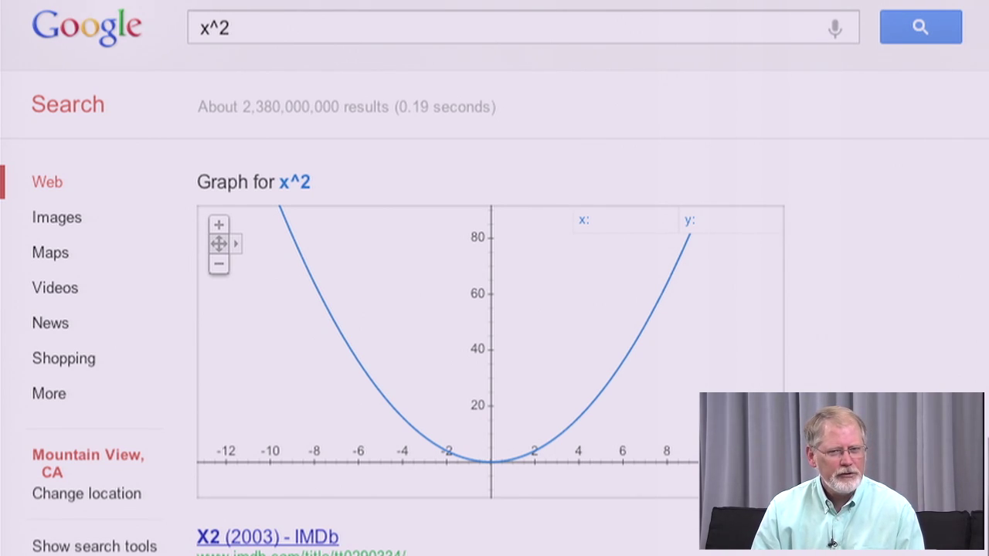
Extend the query to "x^2, sin(x)/x" and search to plot both functions together.
click(254, 30)
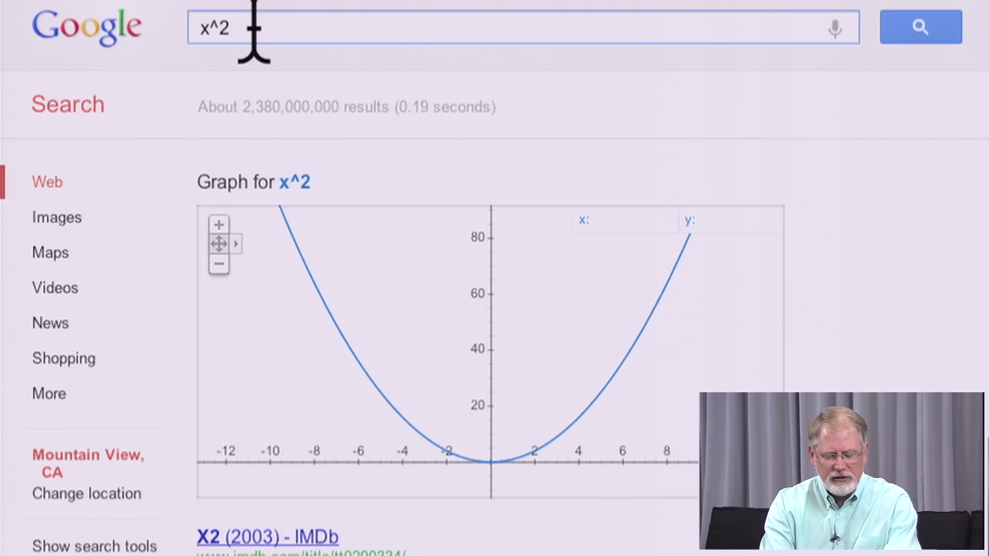
text(,)
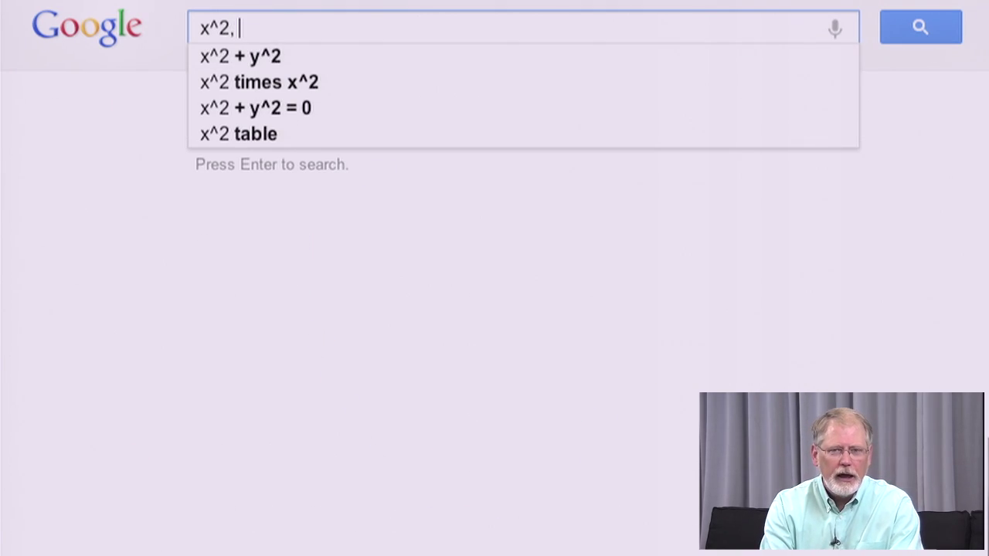
text( sin(x))
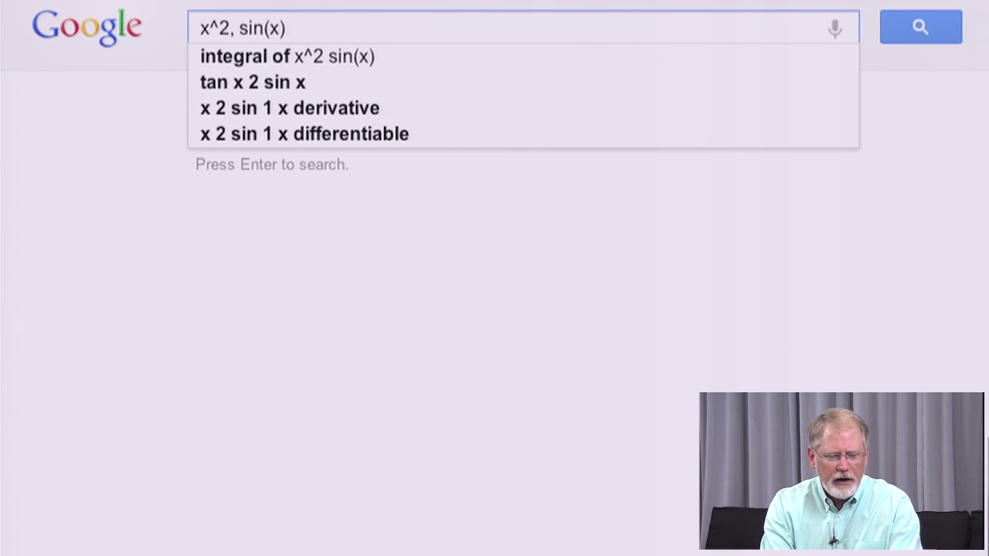
text(/2)
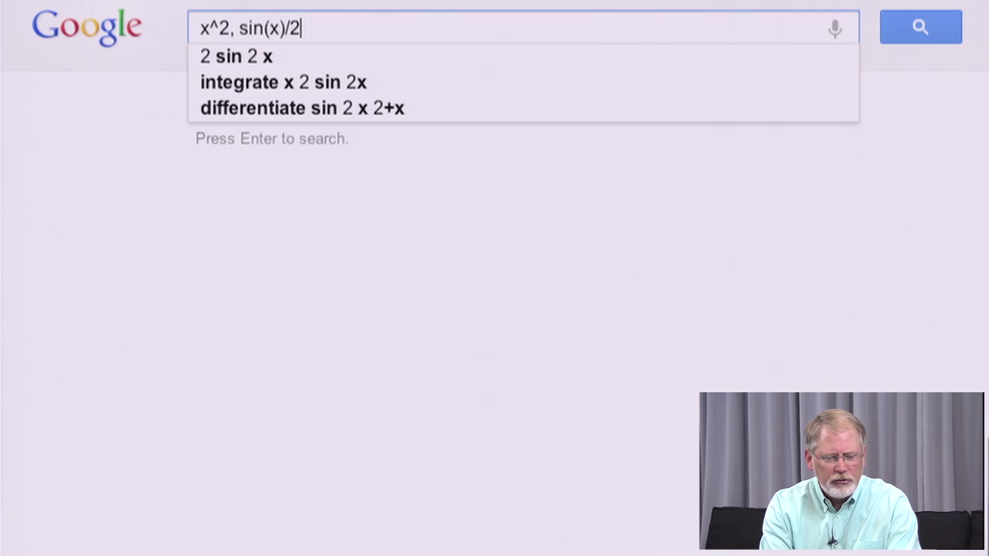
key(BackSpace)
text(x)
key(Return)
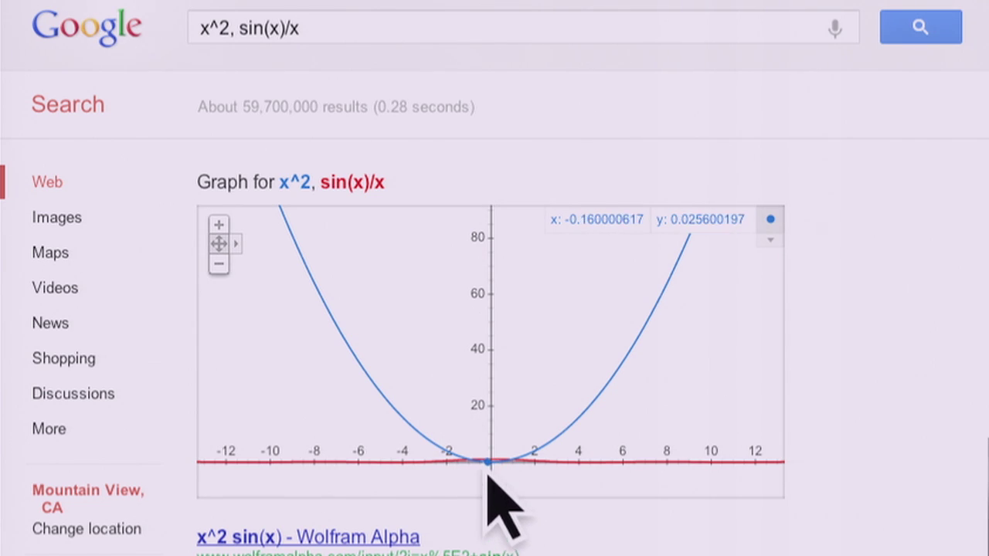
Zoom in on the two-function graph and pan it to examine where the curves cross near the origin.
click(220, 226)
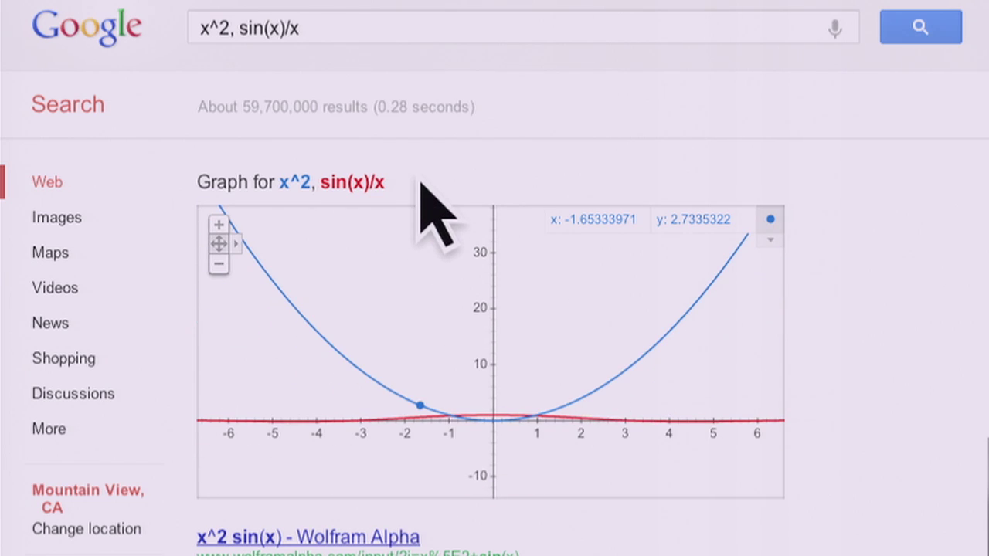
click(221, 226)
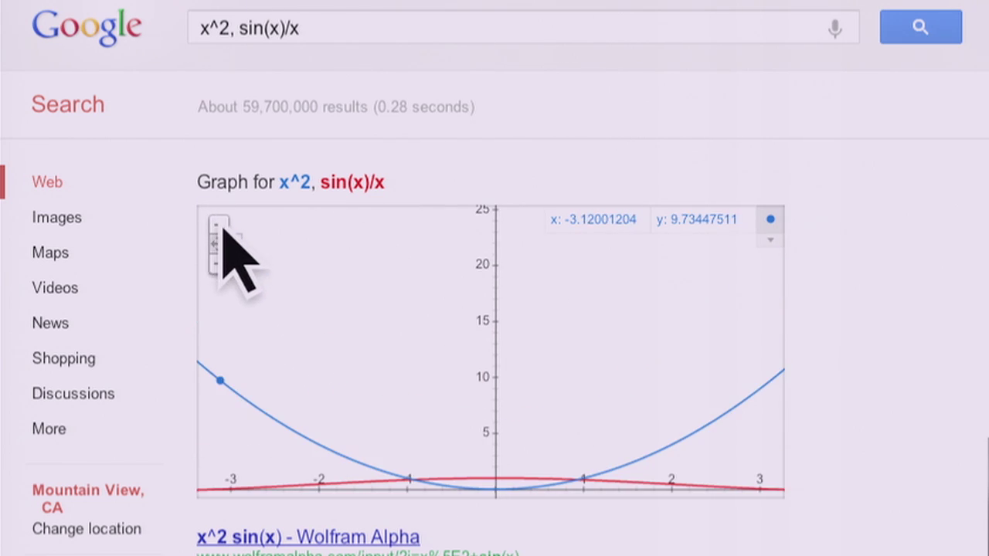
drag(445, 415, 443, 335)
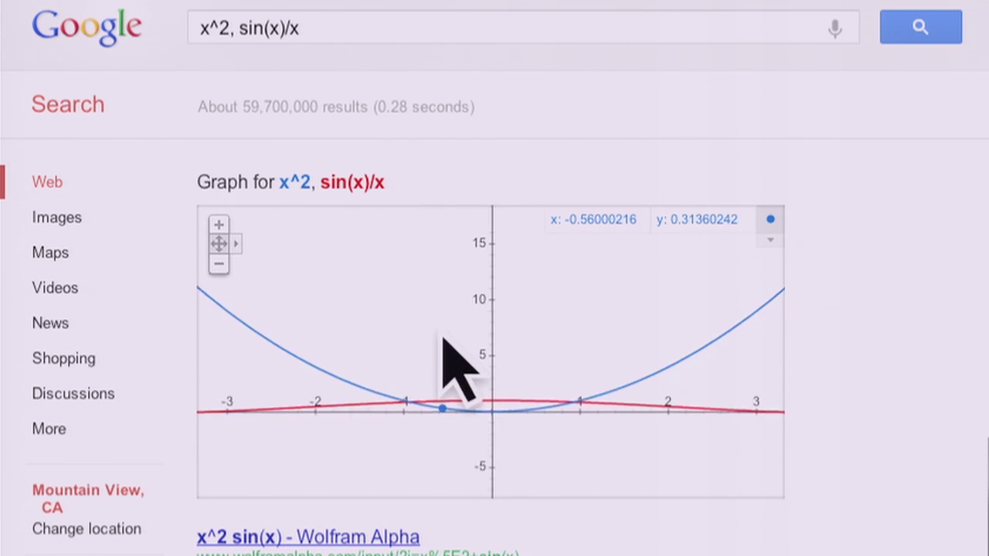
click(220, 225)
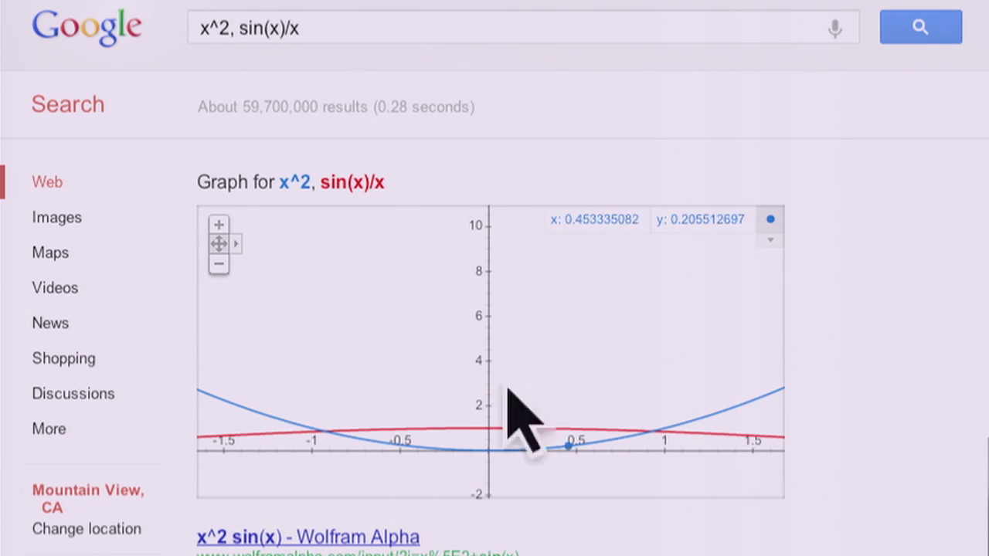
Replace the query with "sin(x), cos(x)" and search to plot both trigonometric functions.
click(309, 38)
key(ctrl+a)
text(sin)
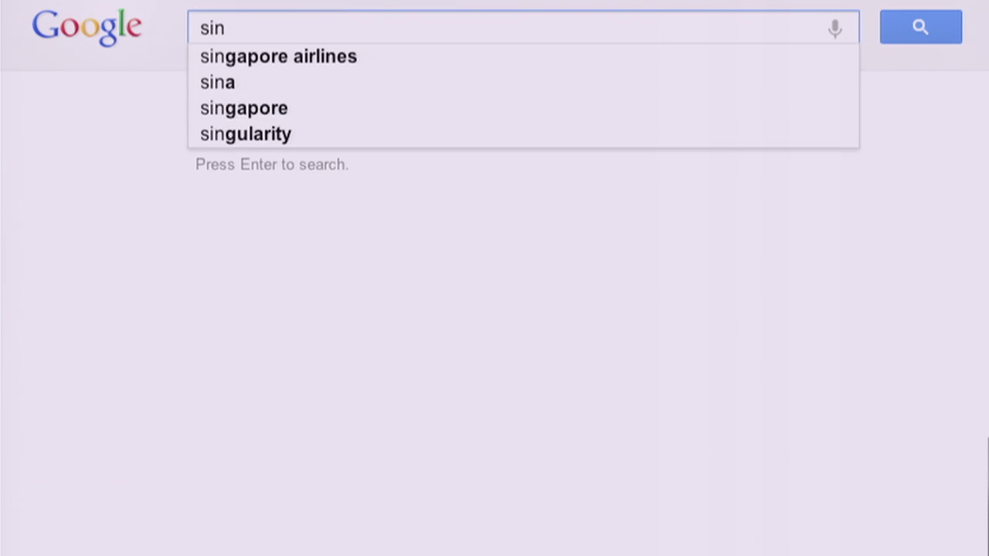
text((x), )
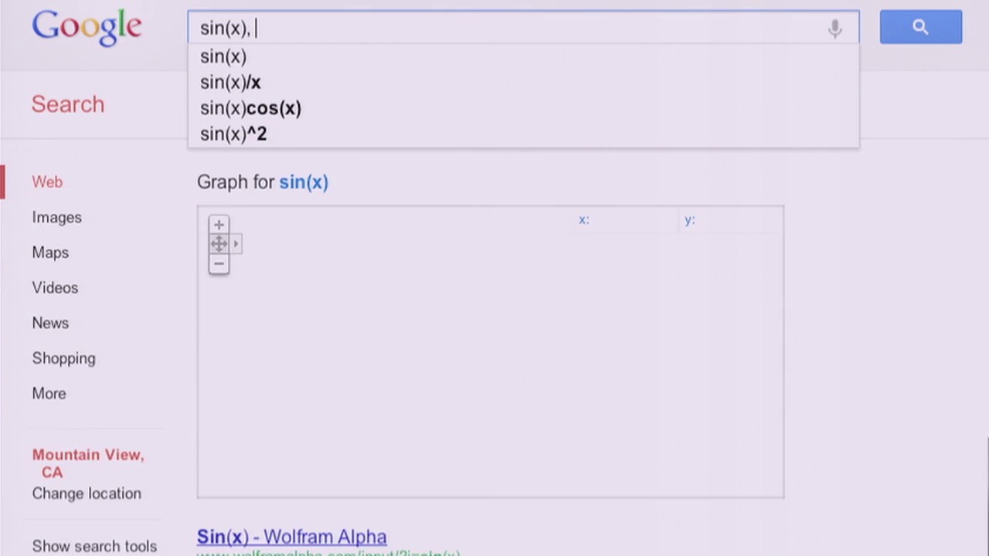
text(cos(x))
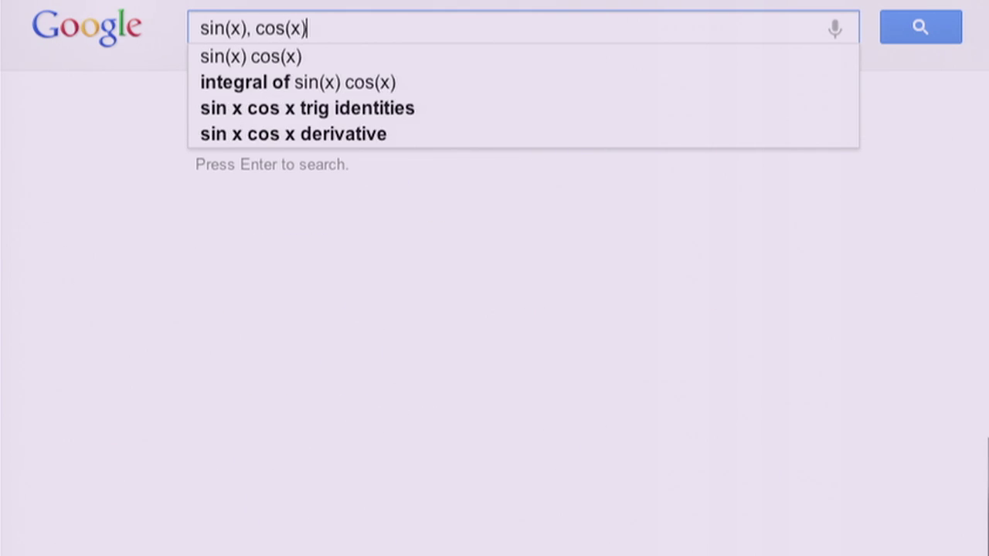
key(Return)
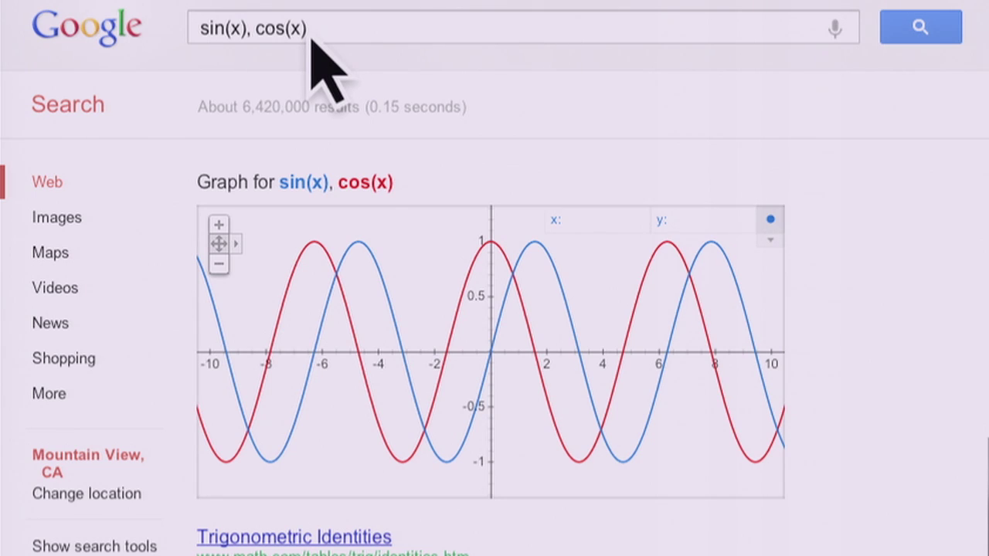
Replace the trigonometric query with "x^2+y^3" and search to plot it as a 3D surface.
click(311, 41)
key(ctrl+a)
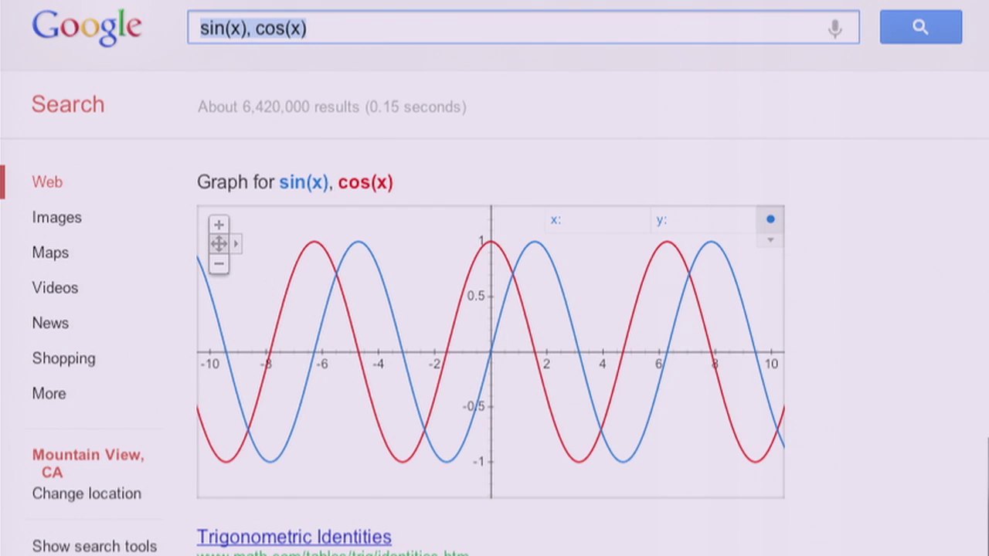
text(x^2)
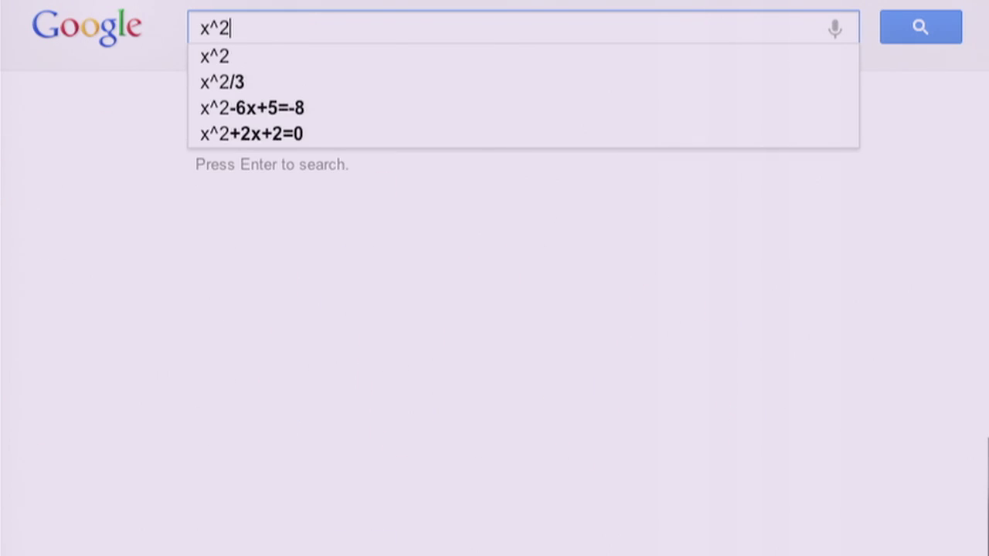
text(+y)
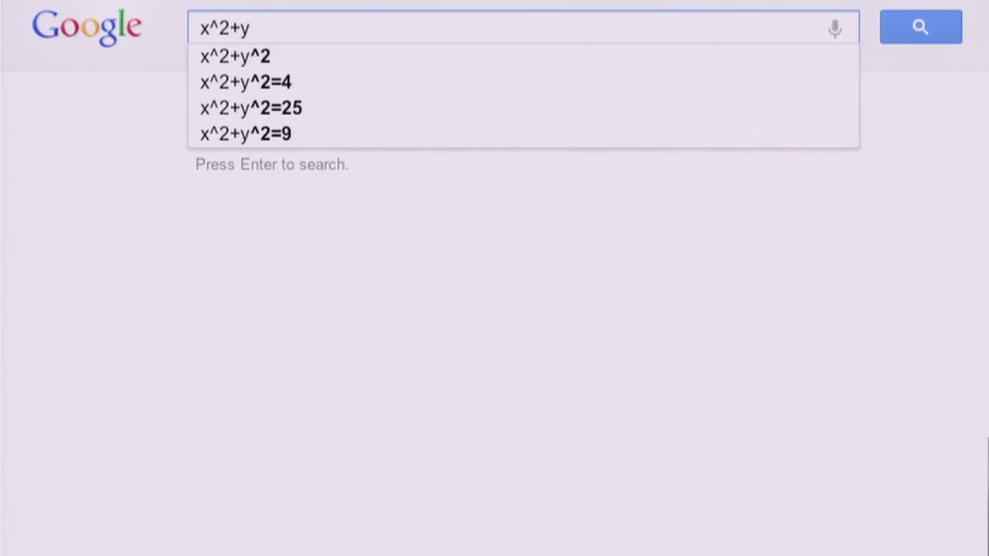
text(^3)
key(Return)
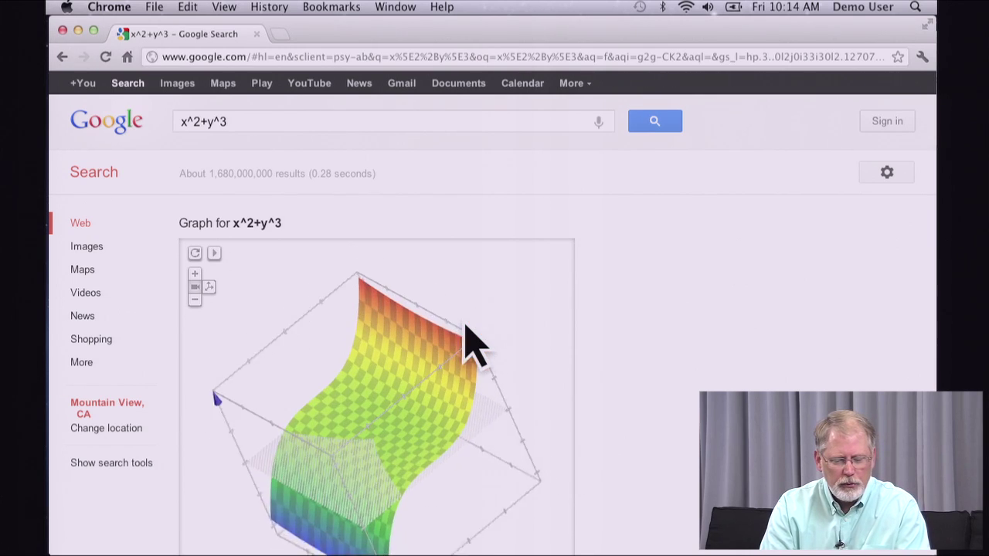
Rotate the x^2+y^3 surface in several directions to examine its shape from different angles.
scroll(746, 359, down, 3)
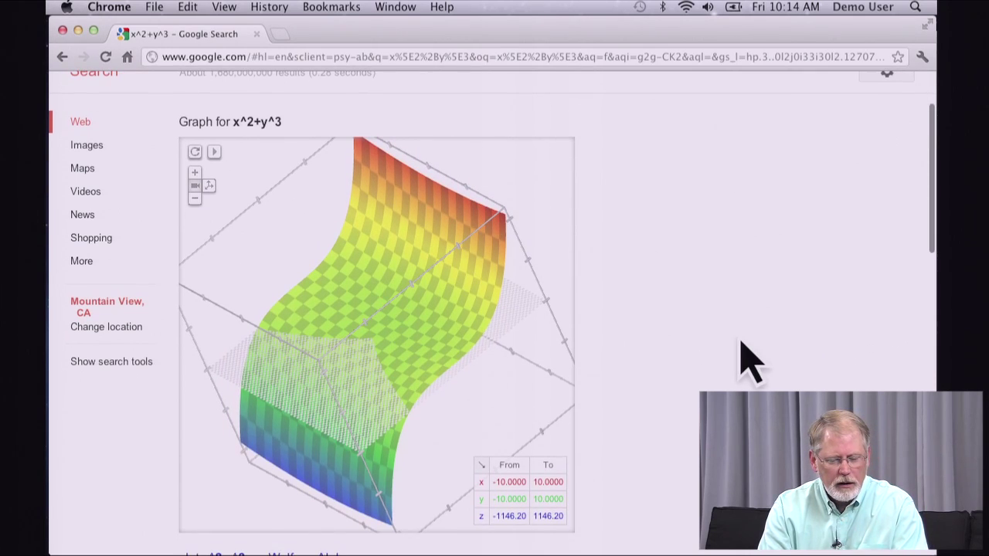
drag(377, 325, 456, 342)
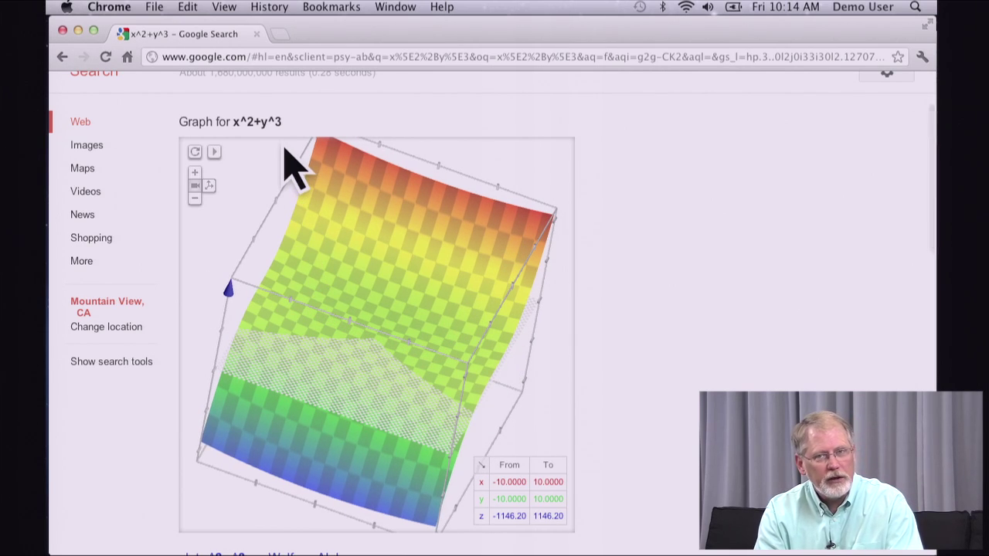
drag(484, 409, 329, 284)
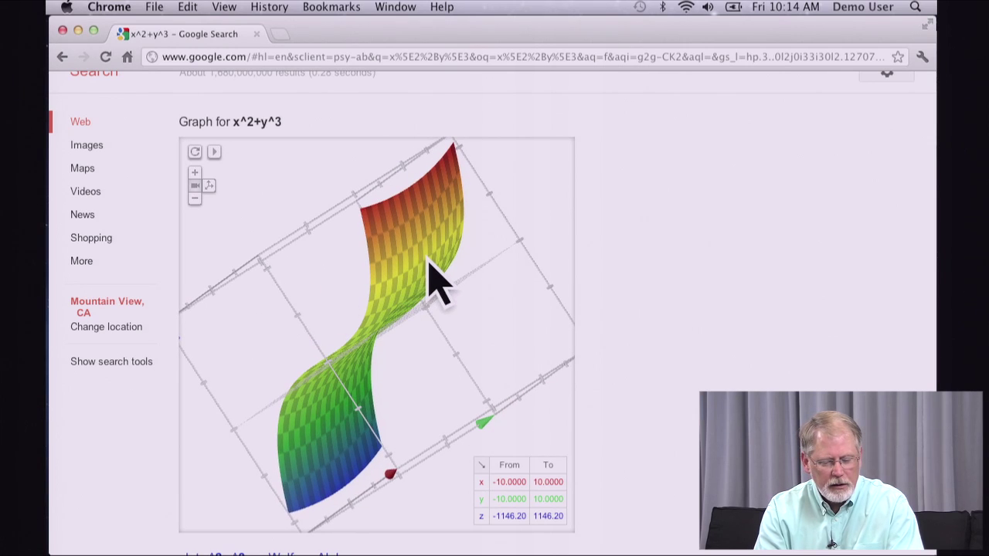
drag(405, 312, 523, 335)
drag(314, 243, 417, 258)
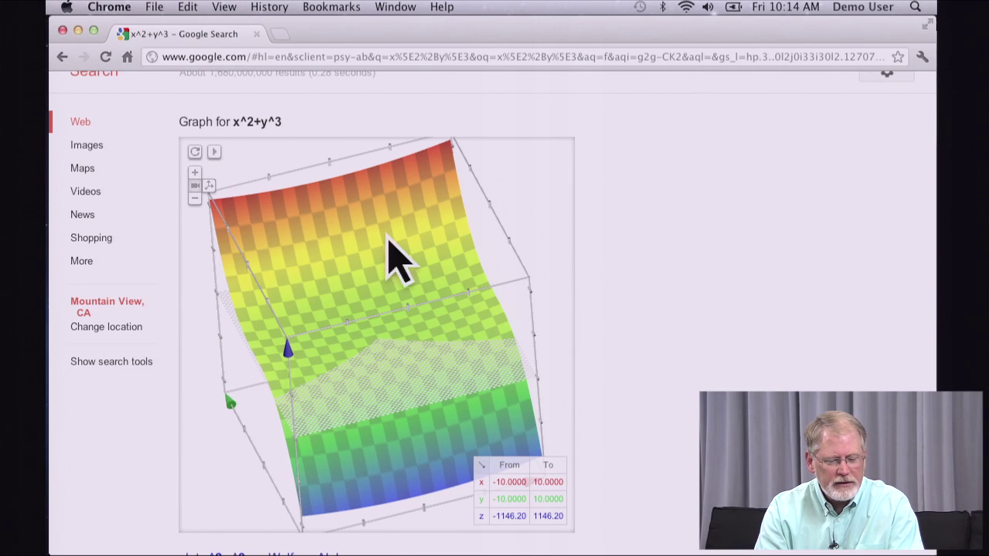
Zoom the 3D surface graph in several levels and back out one level.
click(195, 172)
click(196, 172)
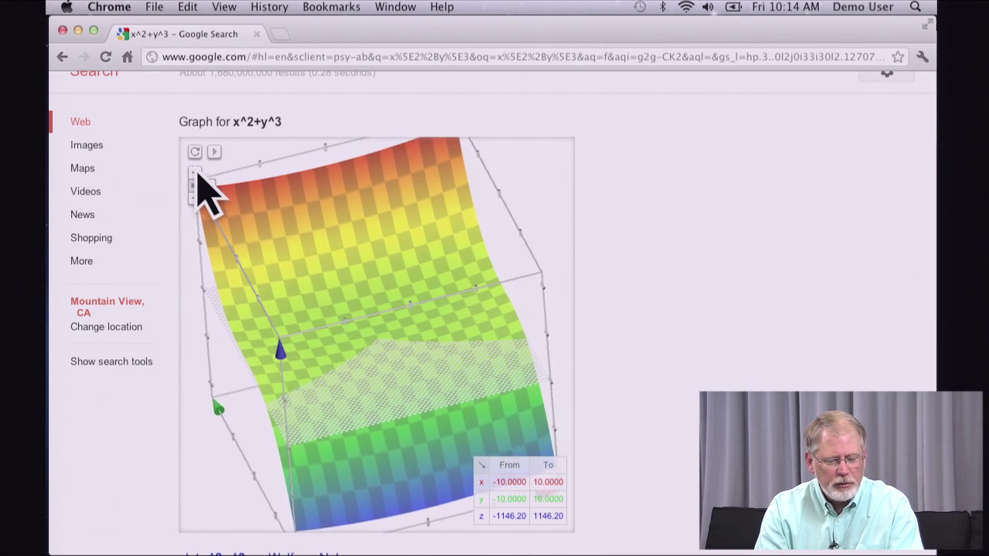
click(196, 172)
click(196, 172)
click(195, 197)
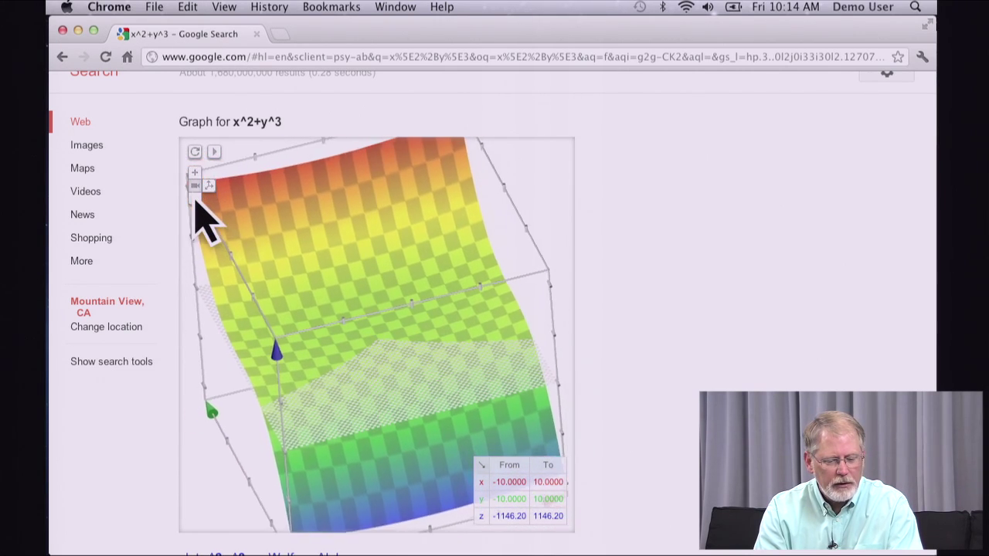
Play the automatic rotation of the 3D surface and zoom out to show its whole bounding box.
click(215, 153)
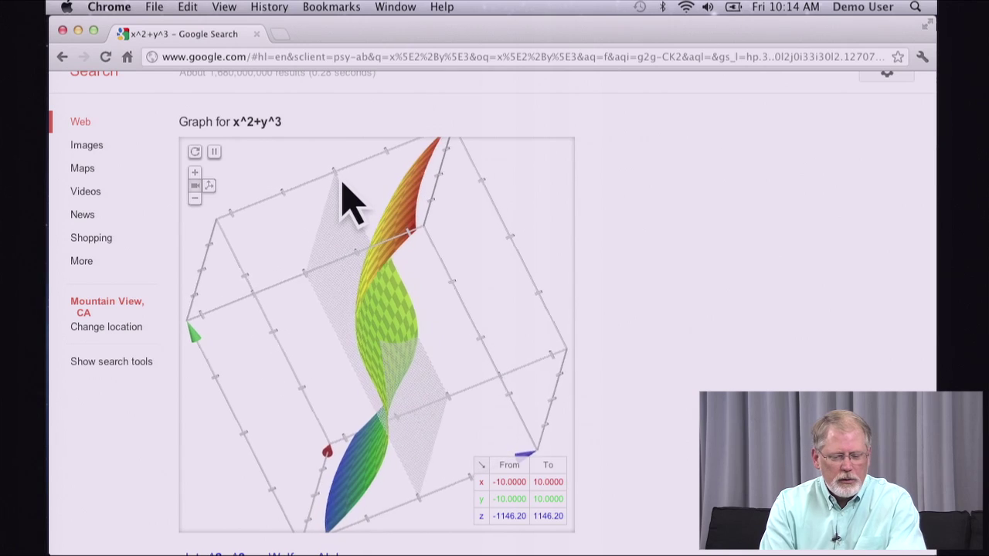
scroll(342, 193, up, 5)
scroll(342, 184, down, 5)
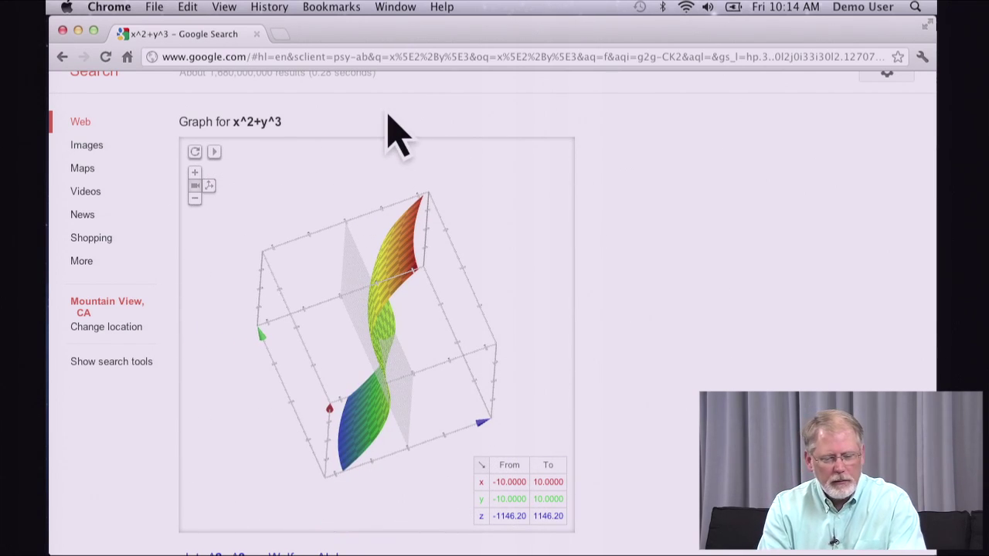
Return to the search home page and search for "100000 (1 + 0.03)^x" to graph the growth function.
key(super+shift+h)
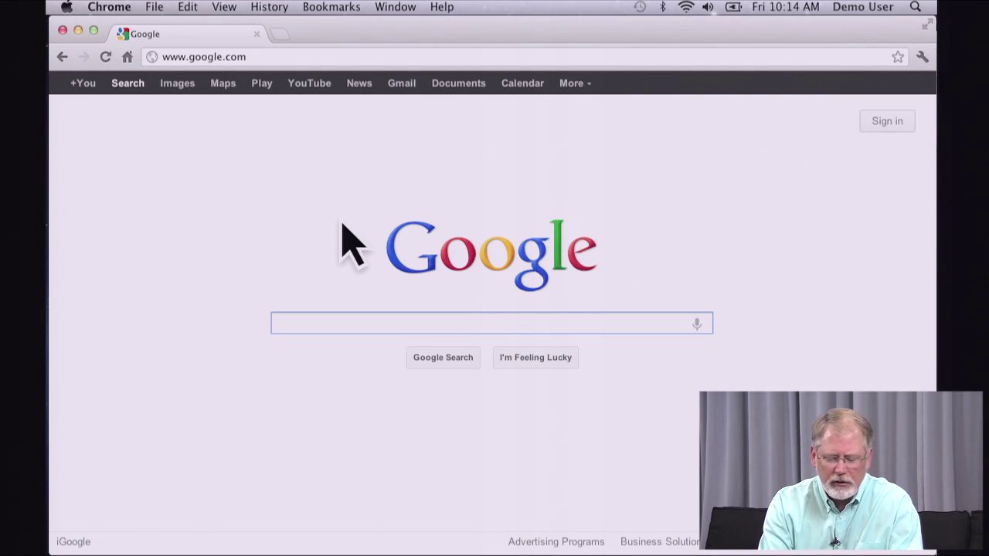
text(1000)
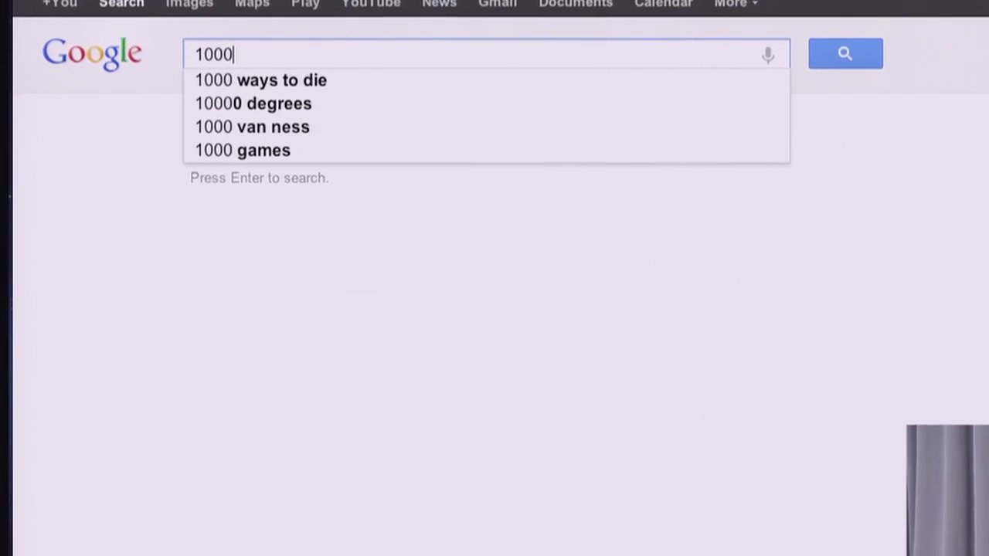
text(00)
key(Return)
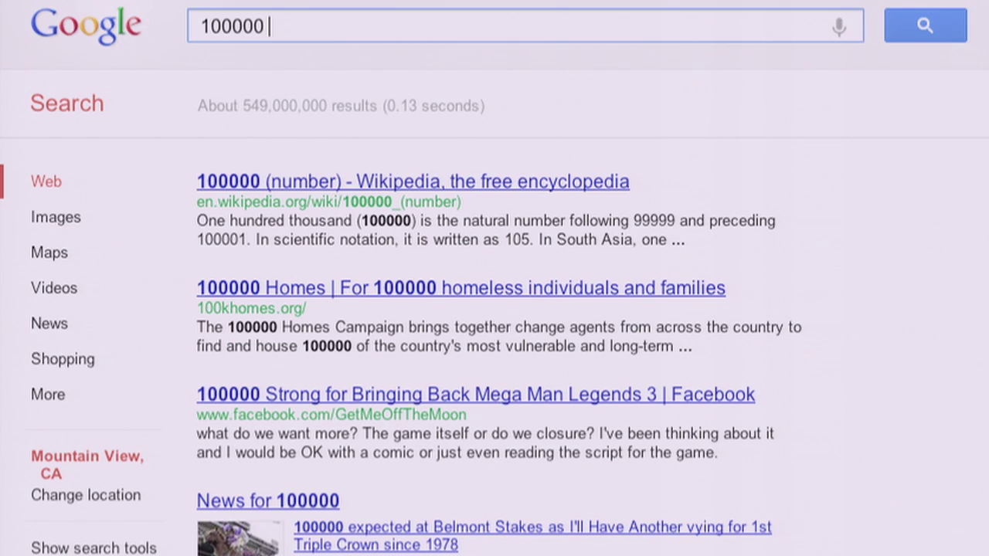
text((1 + 0.03)
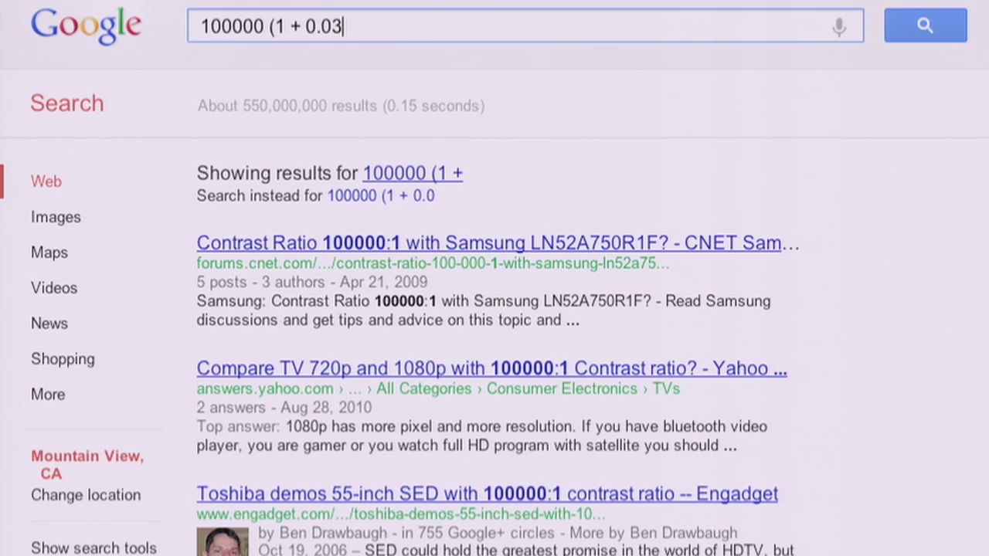
text())
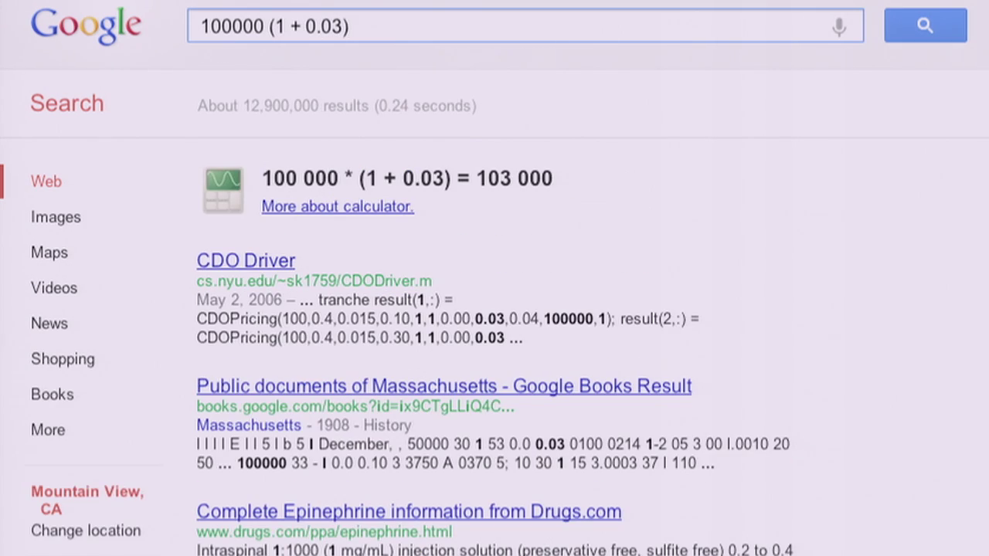
text(^)
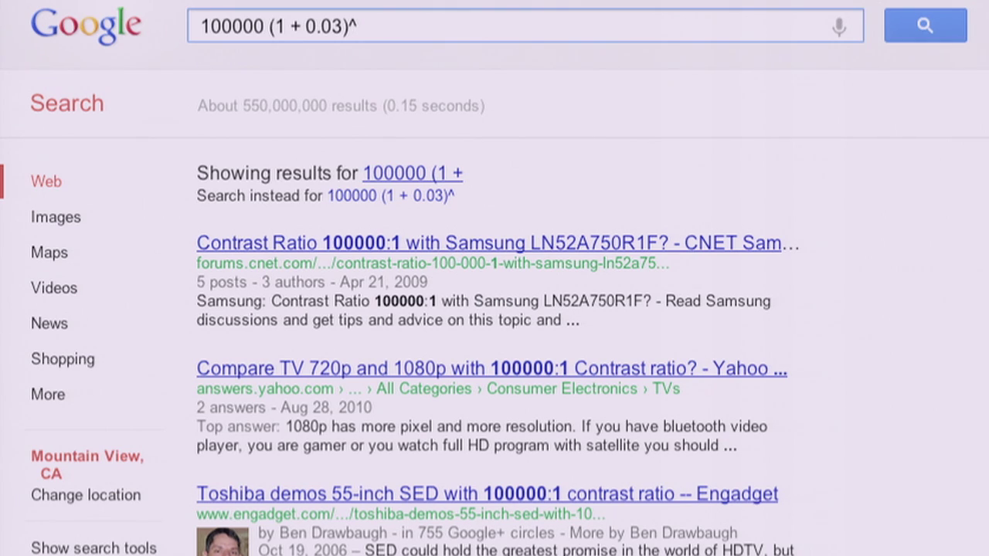
text(x)
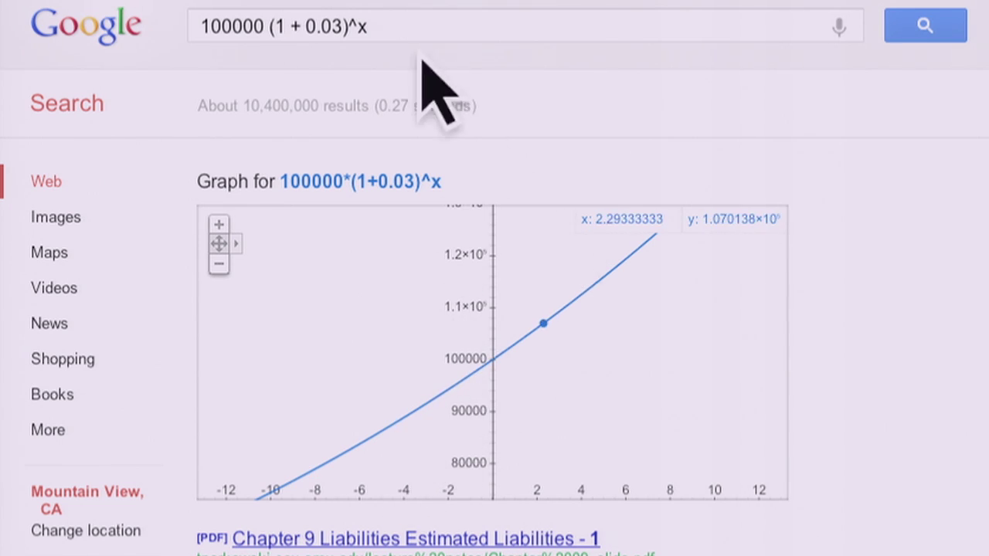
Limit the graph's x range by adding "from 0 to 15" to the end of the query and search again.
click(387, 31)
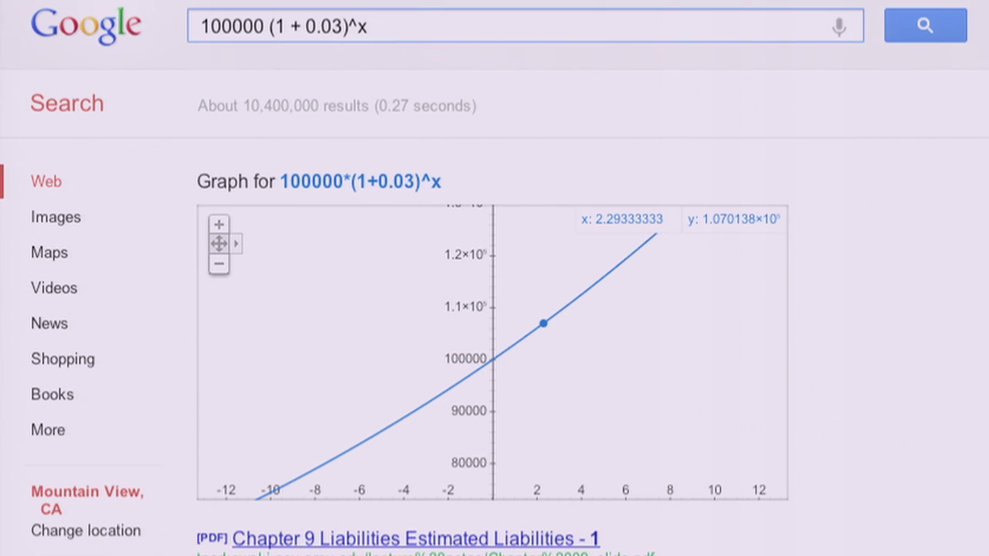
text(from 0 to 15)
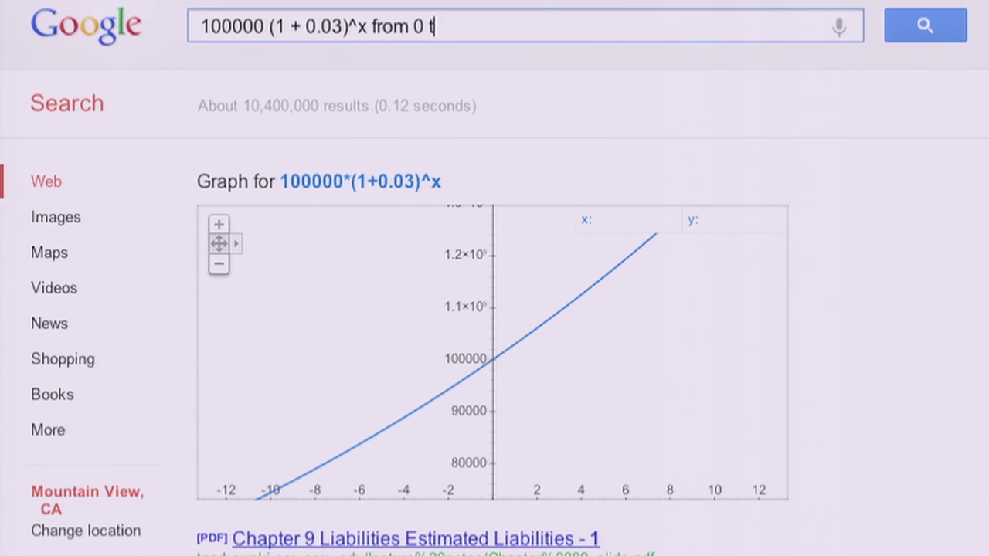
key(Return)
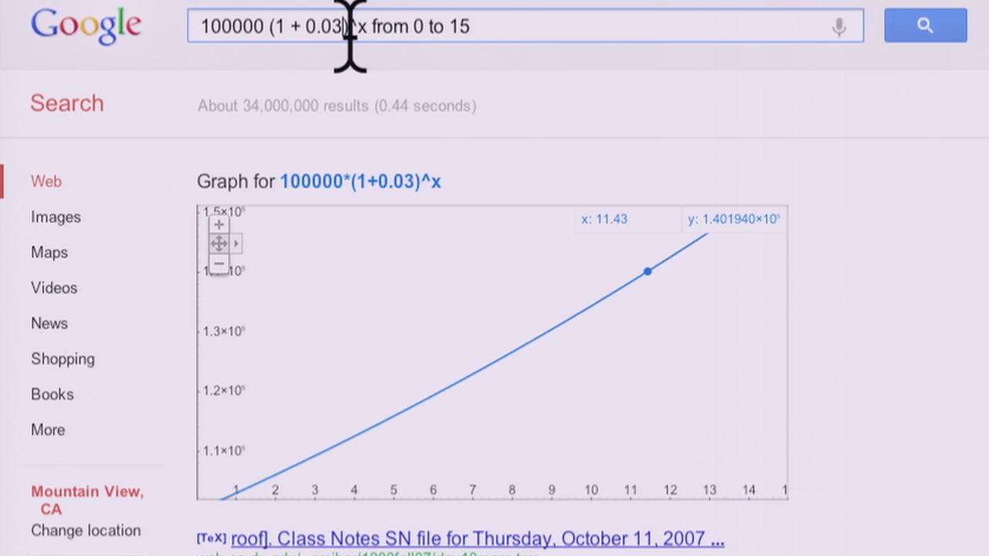
Change the growth rate in the query to 0.15 and graph the function again.
key(BackSpace)
key(BackSpace)
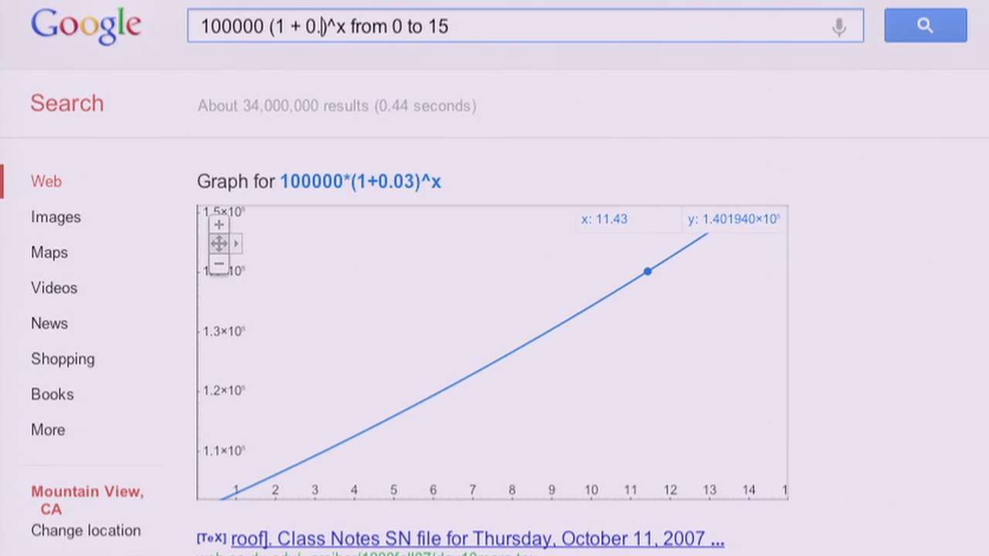
text(15)
key(Return)
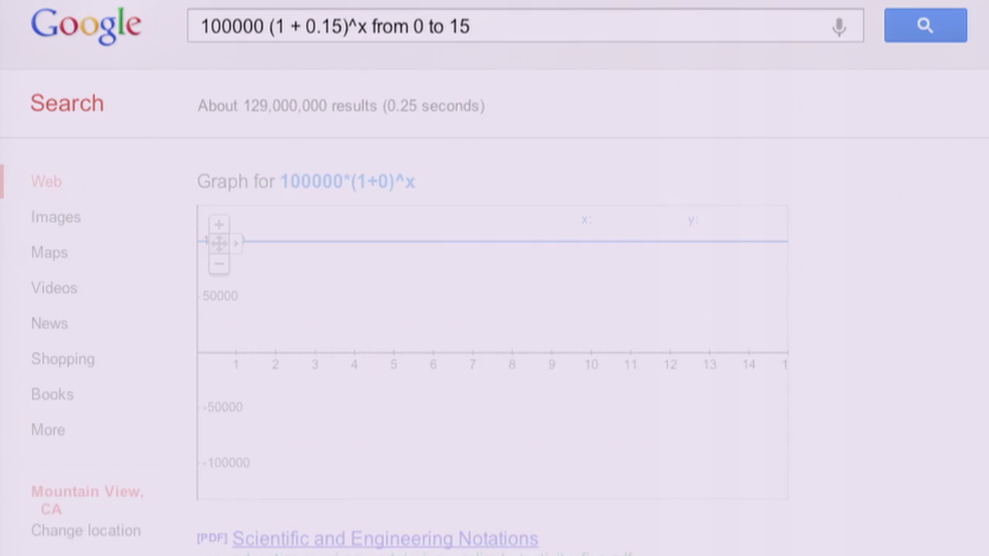